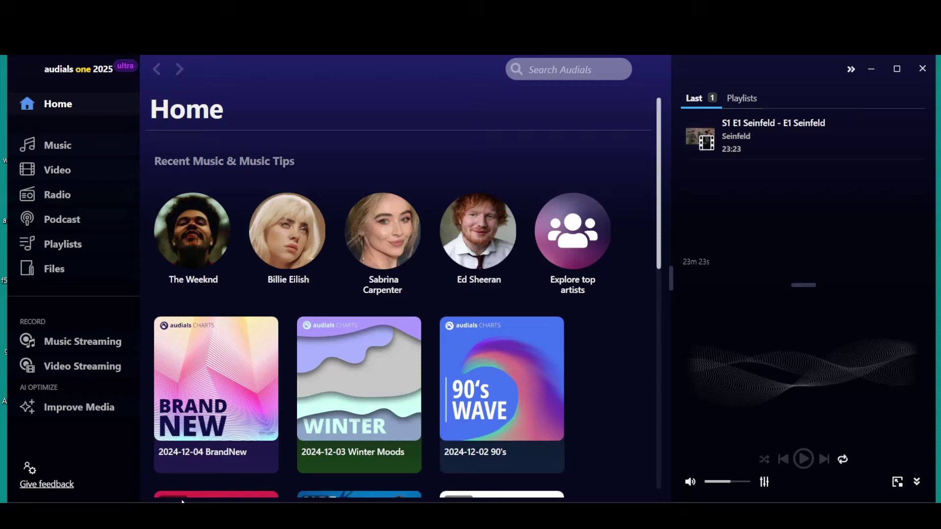
- Open the video streaming recorder and look through the whole list of streaming sites available for recording
{"action": "mouse_move", "coordinate": [55, 227]}
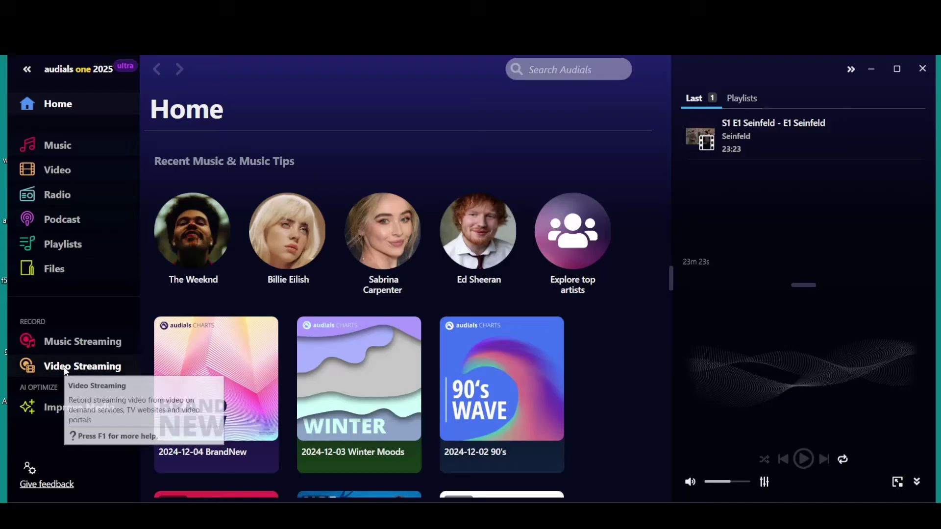
{"action": "left_click", "coordinate": [93, 369]}
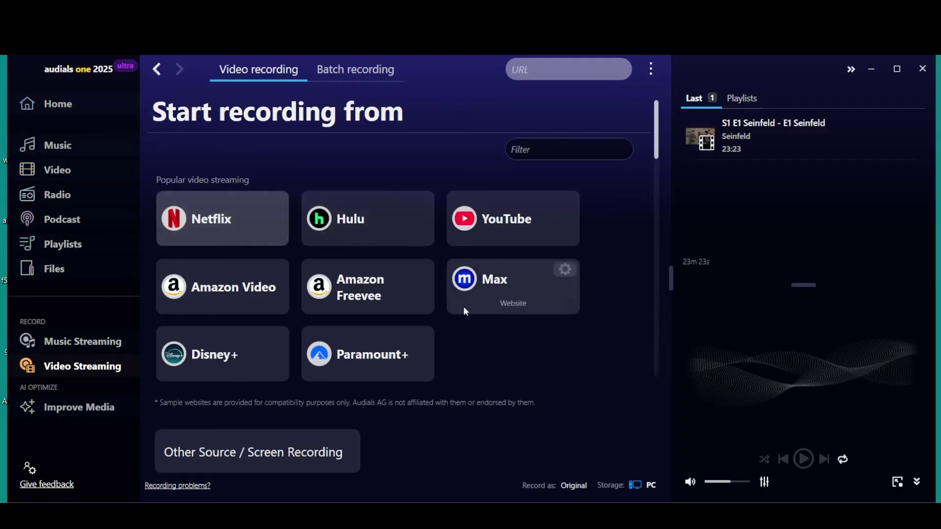
{"action": "scroll", "coordinate": [369, 338], "scroll_direction": "down", "scroll_amount": 1}
{"action": "scroll", "coordinate": [372, 347], "scroll_direction": "down", "scroll_amount": 3}
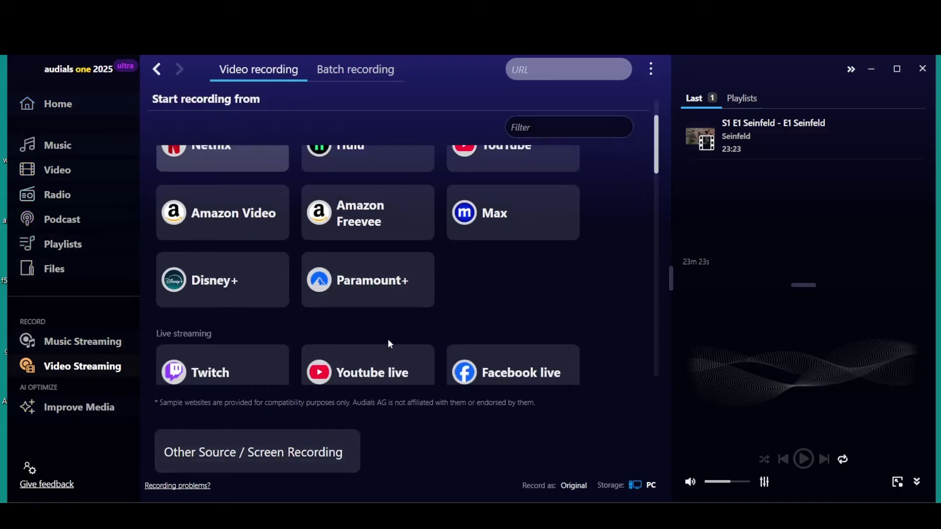
{"action": "scroll", "coordinate": [329, 294], "scroll_direction": "down", "scroll_amount": 7}
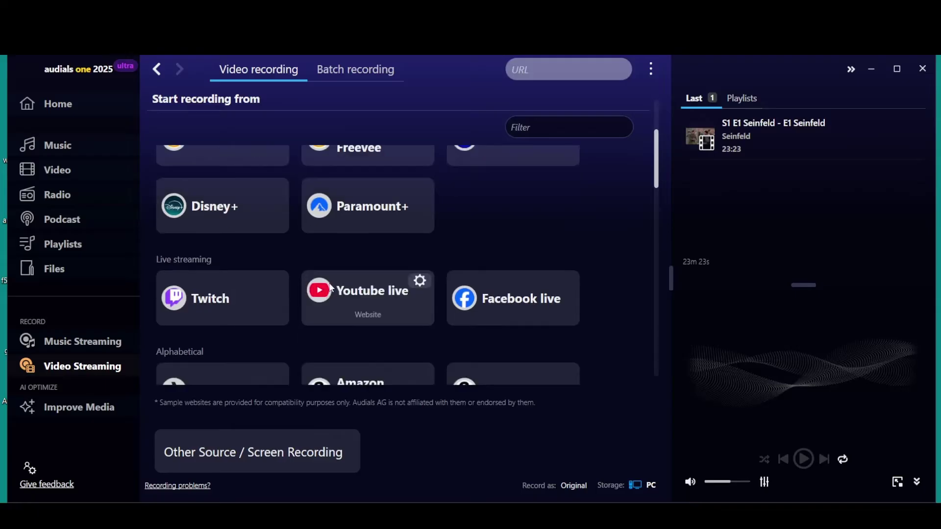
{"action": "scroll", "coordinate": [355, 293], "scroll_direction": "down", "scroll_amount": 8}
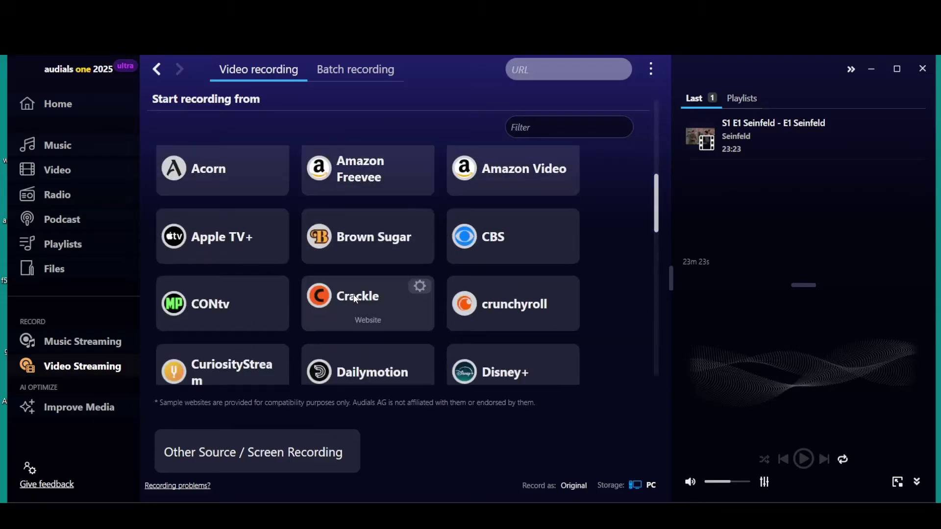
{"action": "scroll", "coordinate": [358, 288], "scroll_direction": "down", "scroll_amount": 12}
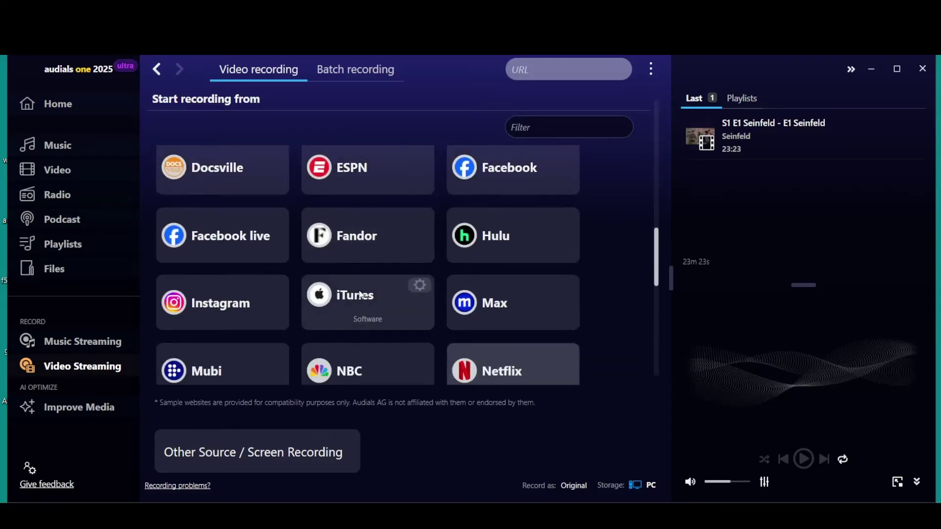
{"action": "scroll", "coordinate": [358, 288], "scroll_direction": "down", "scroll_amount": 11}
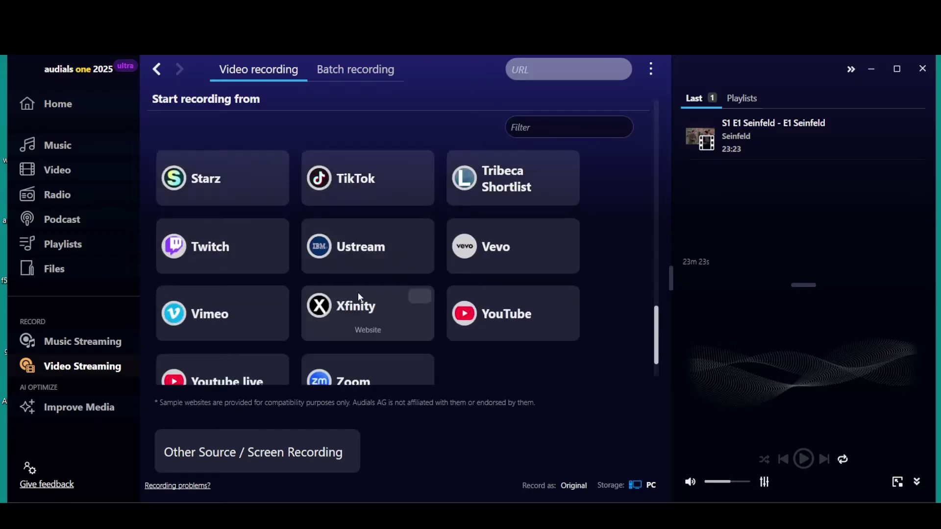
{"action": "scroll", "coordinate": [358, 295], "scroll_direction": "up", "scroll_amount": 6}
{"action": "scroll", "coordinate": [357, 295], "scroll_direction": "up", "scroll_amount": 4}
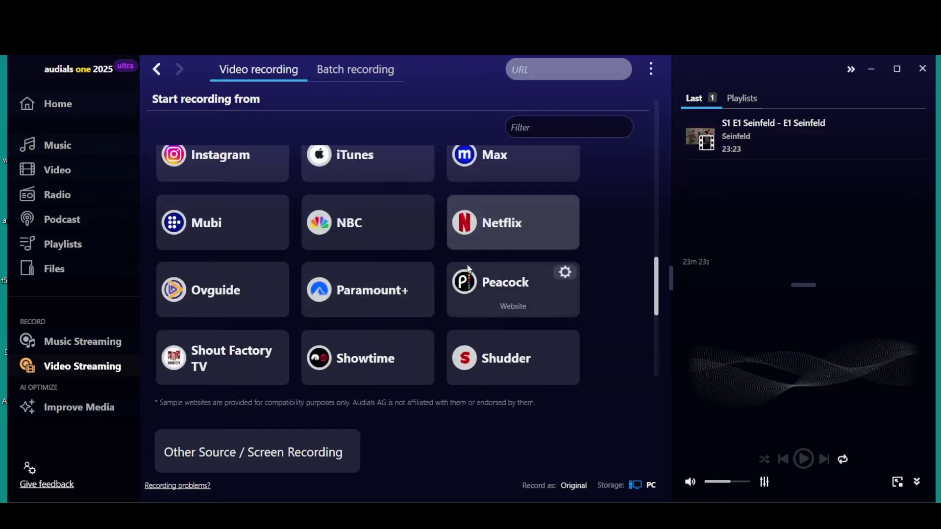
{"action": "scroll", "coordinate": [466, 261], "scroll_direction": "up", "scroll_amount": 11}
{"action": "scroll", "coordinate": [469, 266], "scroll_direction": "up", "scroll_amount": 20}
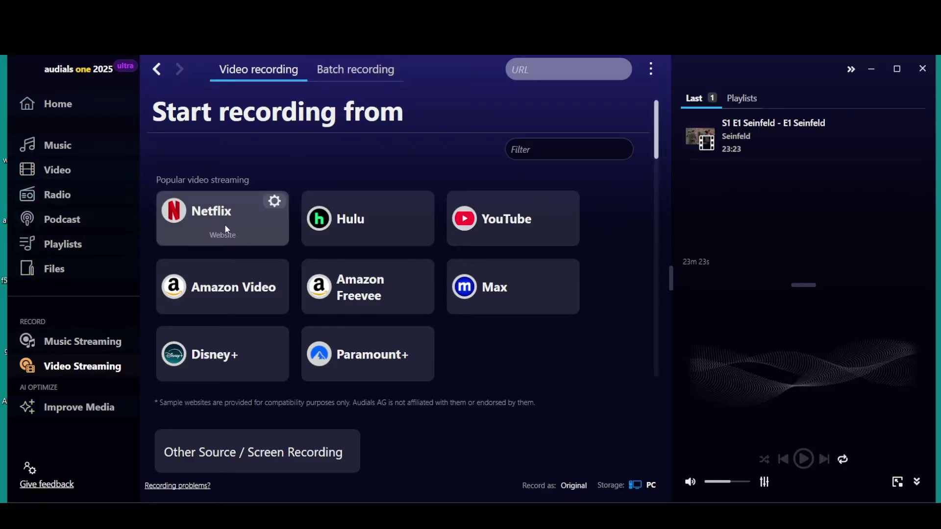
- Choose Netflix as the recording source, continue past the OBS Studio warning, and review the speed and resolution choices
{"action": "left_click", "coordinate": [217, 212]}
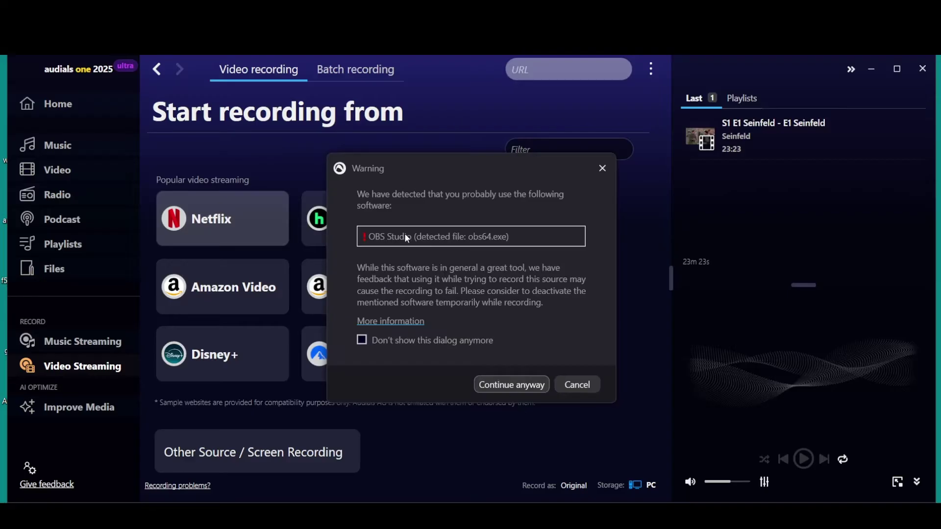
{"action": "left_click", "coordinate": [518, 390]}
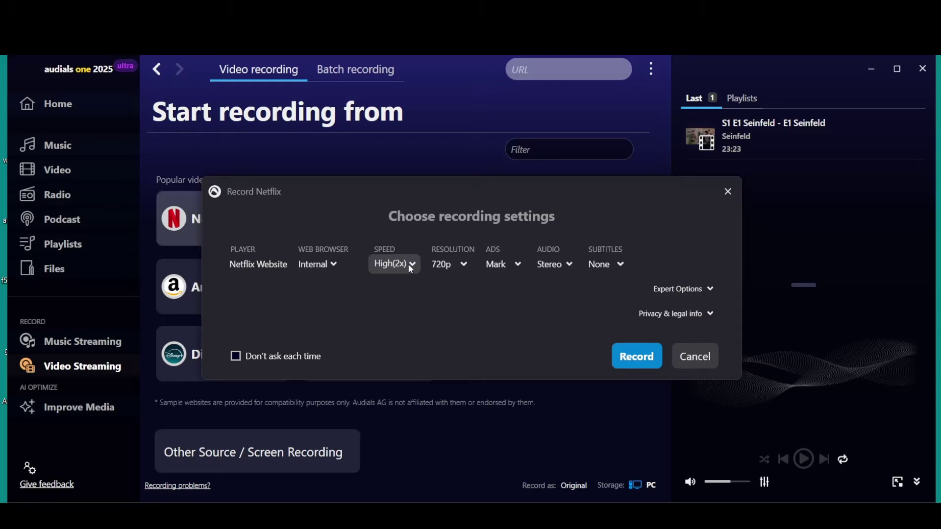
{"action": "left_click", "coordinate": [410, 268]}
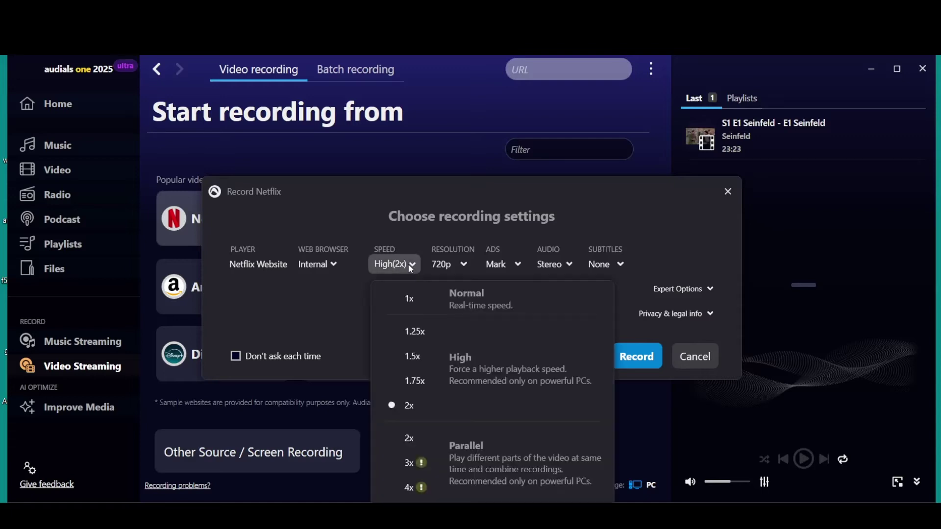
{"action": "left_click", "coordinate": [472, 192]}
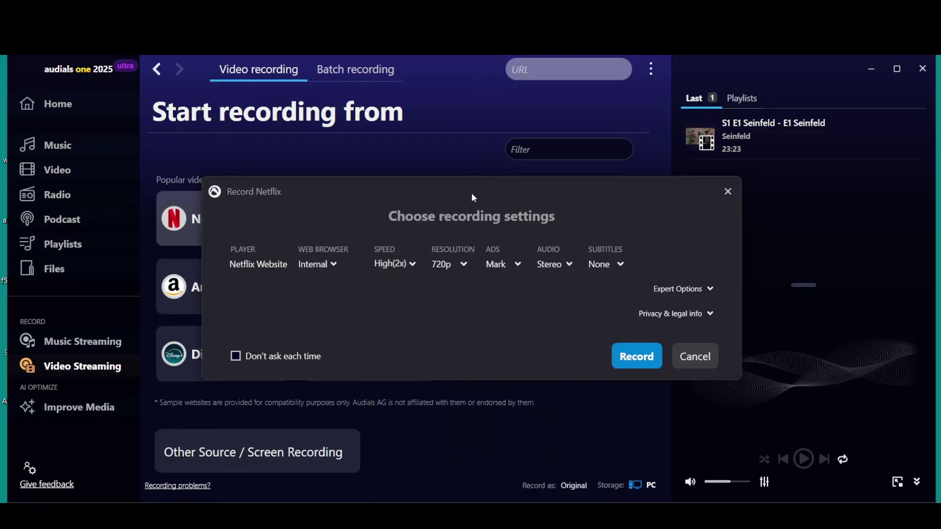
{"action": "left_click", "coordinate": [457, 266]}
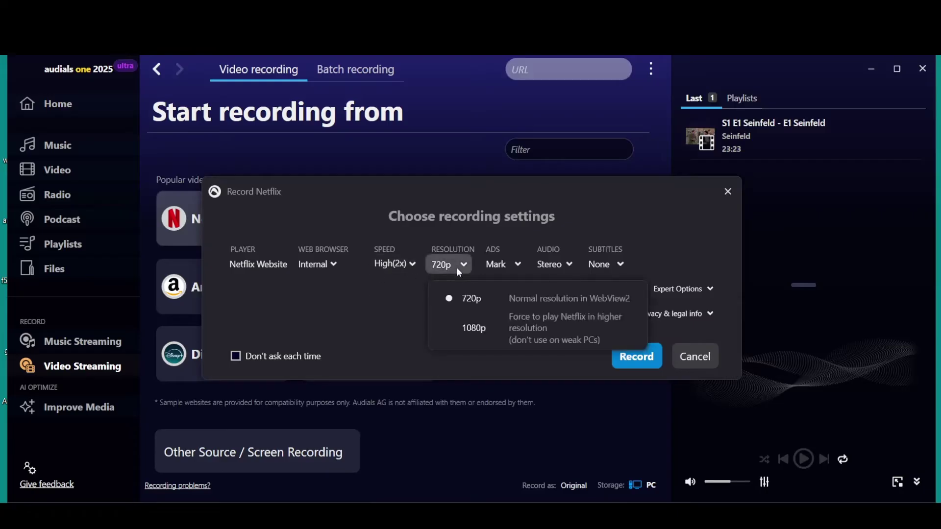
{"action": "left_click", "coordinate": [340, 313]}
- Set the handling of ads to Skip for the Netflix recording and start the recording session
{"action": "left_click", "coordinate": [506, 269]}
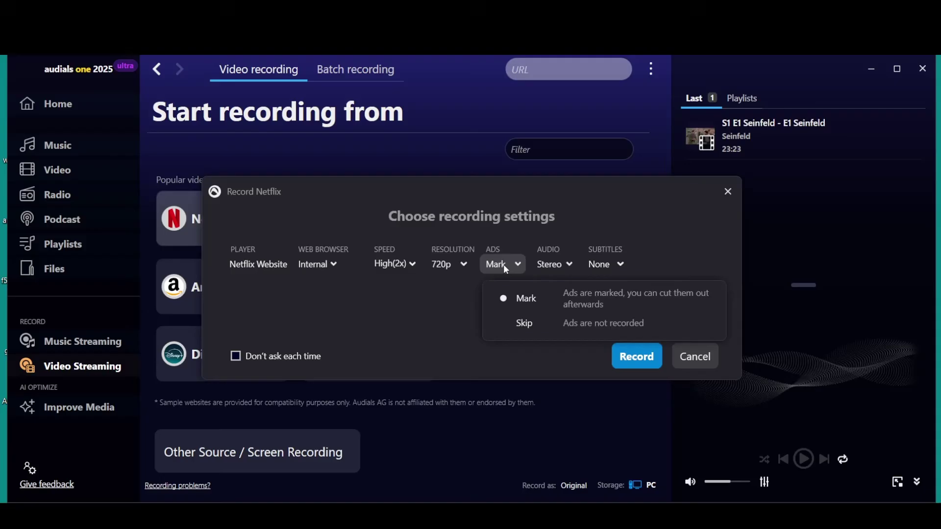
{"action": "left_click", "coordinate": [530, 328]}
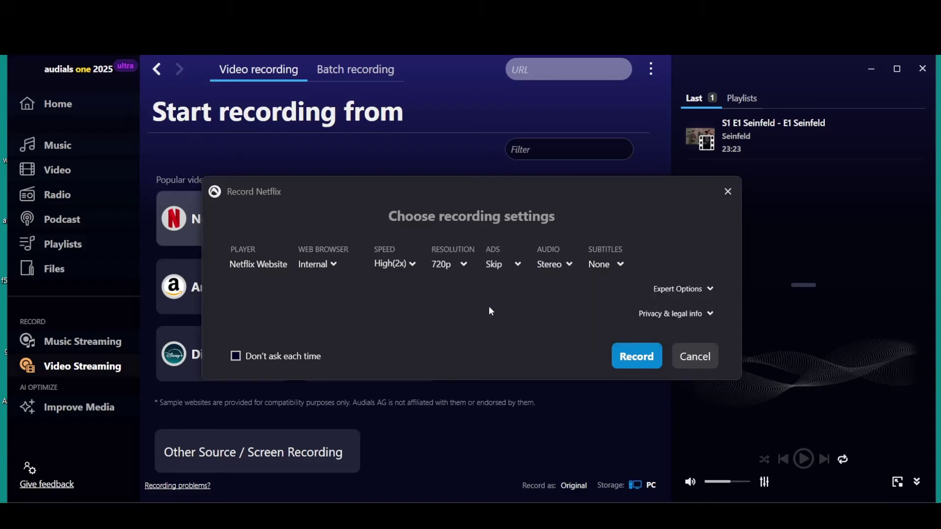
{"action": "left_click", "coordinate": [504, 269]}
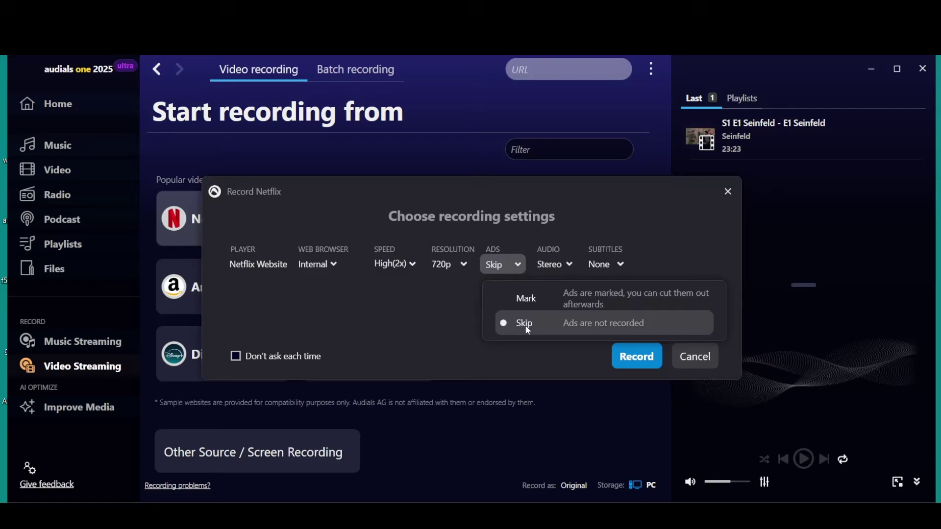
{"action": "left_click", "coordinate": [445, 328]}
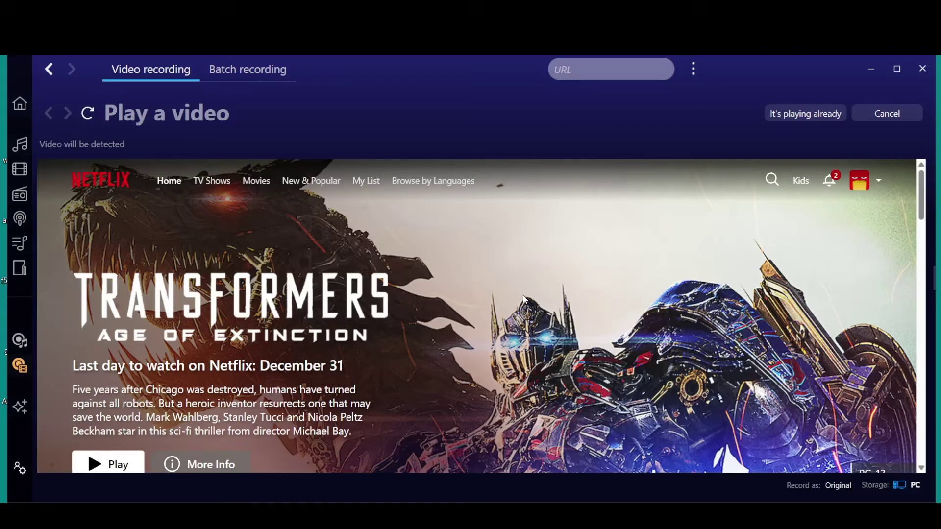
- Open the Seinfeld details from My List on Netflix and play Season 1 episode 2, The Stake Out
{"action": "scroll", "coordinate": [529, 283], "scroll_direction": "down", "scroll_amount": 5}
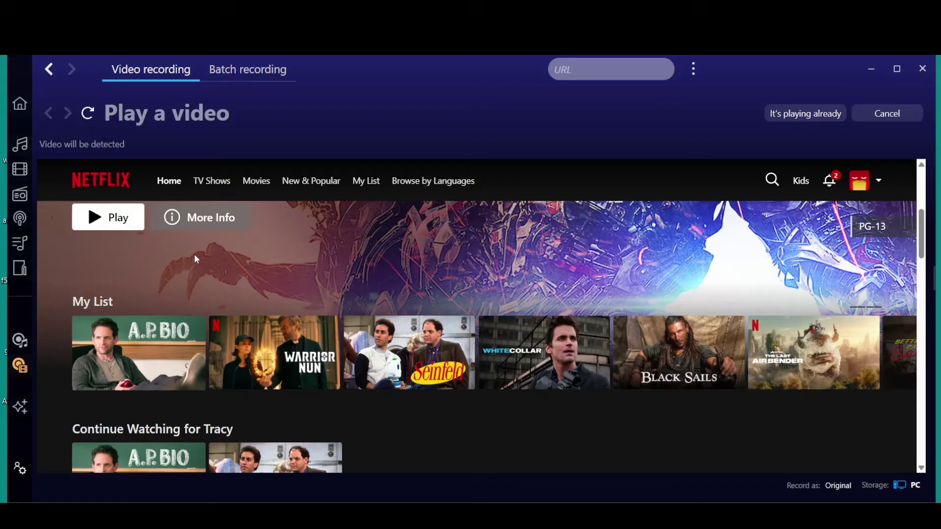
{"action": "mouse_move", "coordinate": [449, 349]}
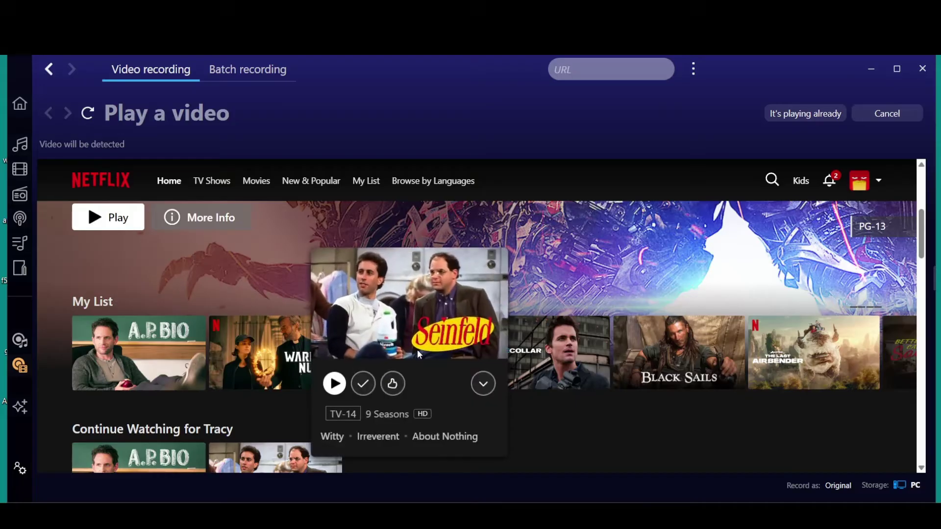
{"action": "left_click", "coordinate": [483, 384]}
{"action": "scroll", "coordinate": [461, 366], "scroll_direction": "down", "scroll_amount": 5}
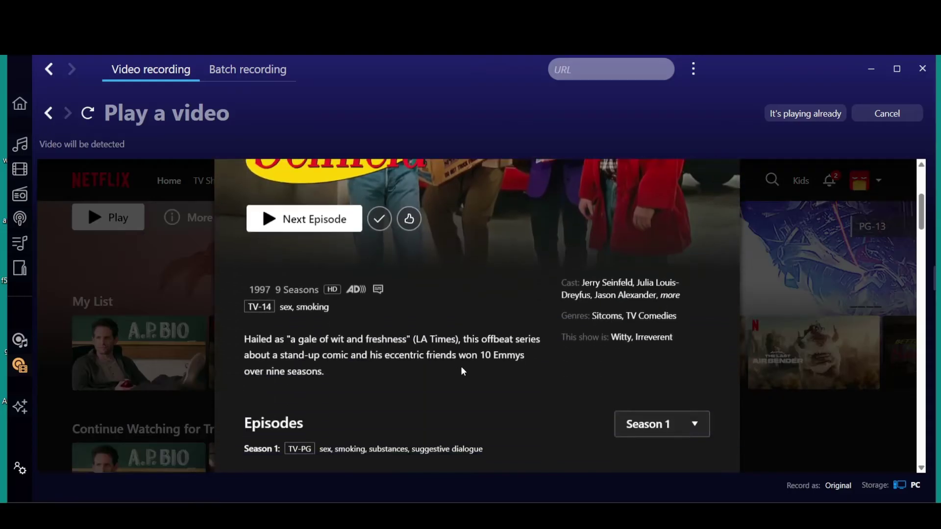
{"action": "scroll", "coordinate": [454, 374], "scroll_direction": "down", "scroll_amount": 2}
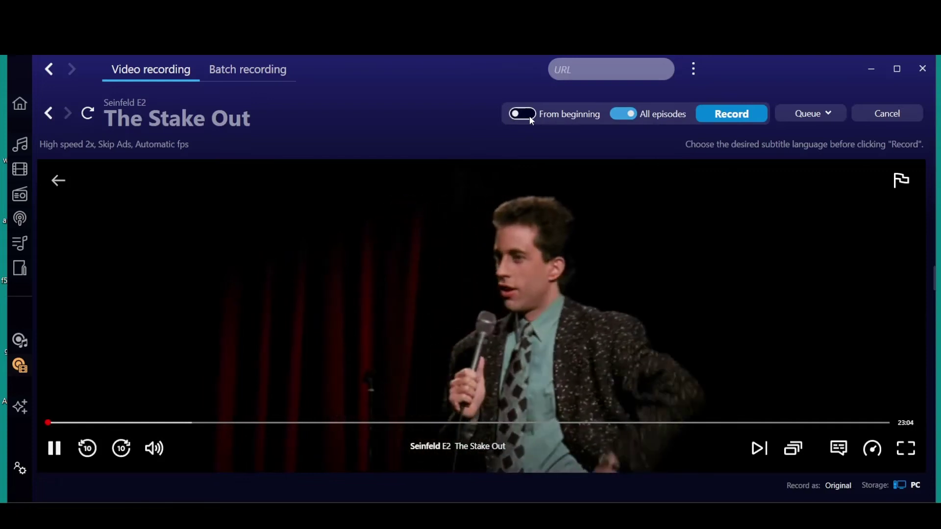
- Record The Stake Out with the From beginning option enabled, proceed past the interaction warning, and stop the recording
{"action": "left_click", "coordinate": [522, 114]}
{"action": "left_click", "coordinate": [731, 114]}
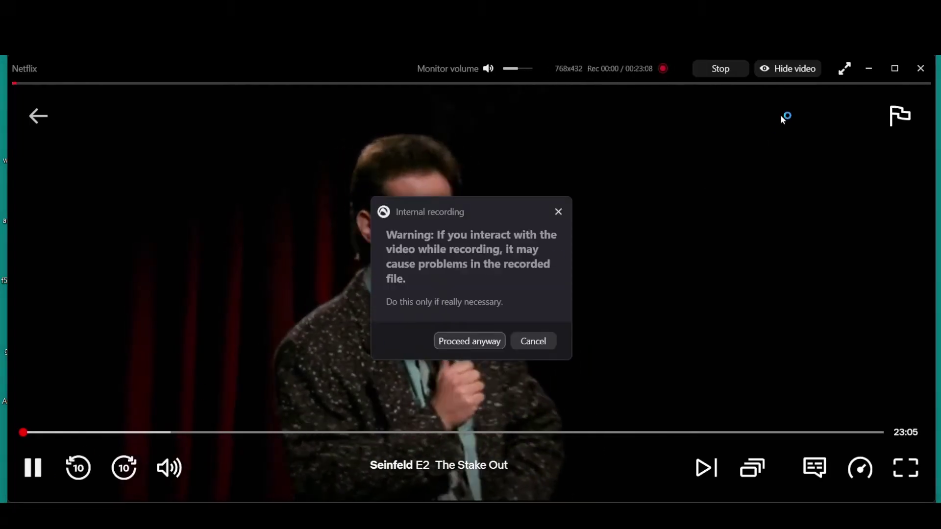
{"action": "left_click", "coordinate": [470, 343]}
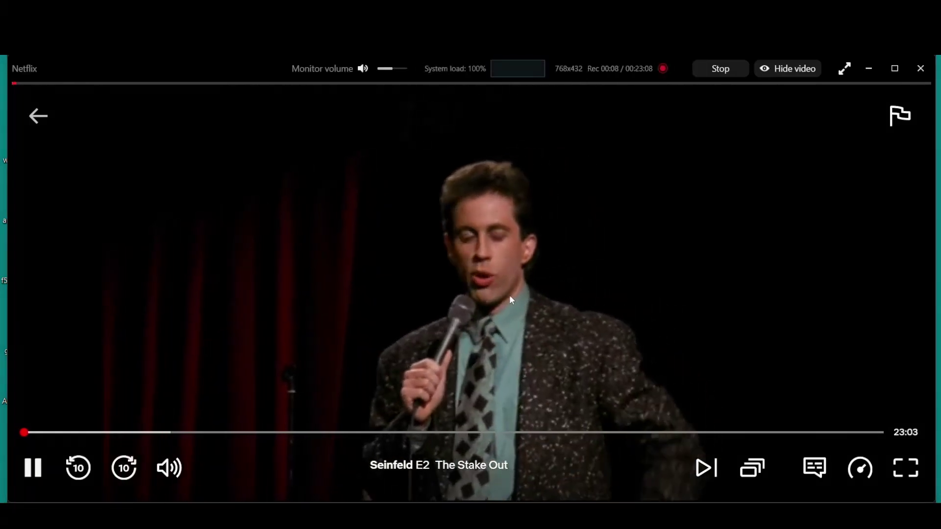
{"action": "left_click", "coordinate": [720, 69]}
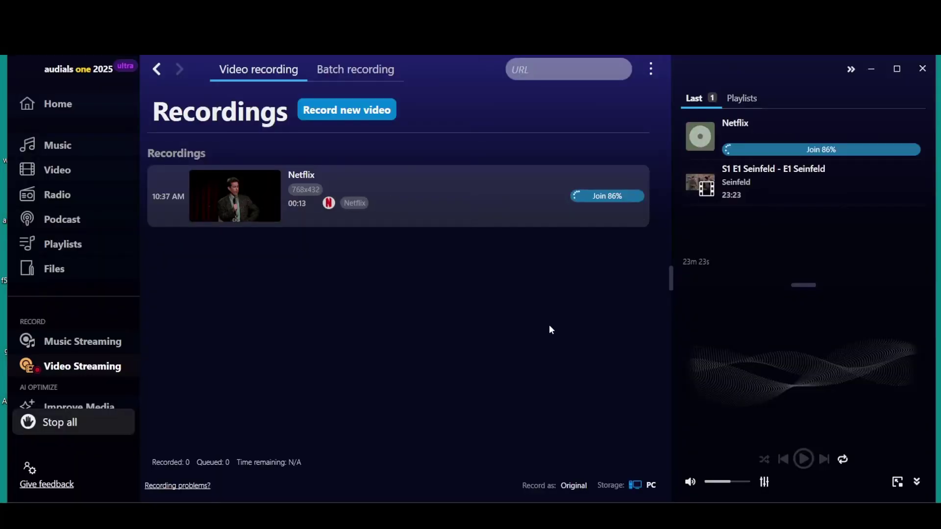
- Permanently delete the short Netflix.mp4 test recording
{"action": "mouse_move", "coordinate": [608, 167]}
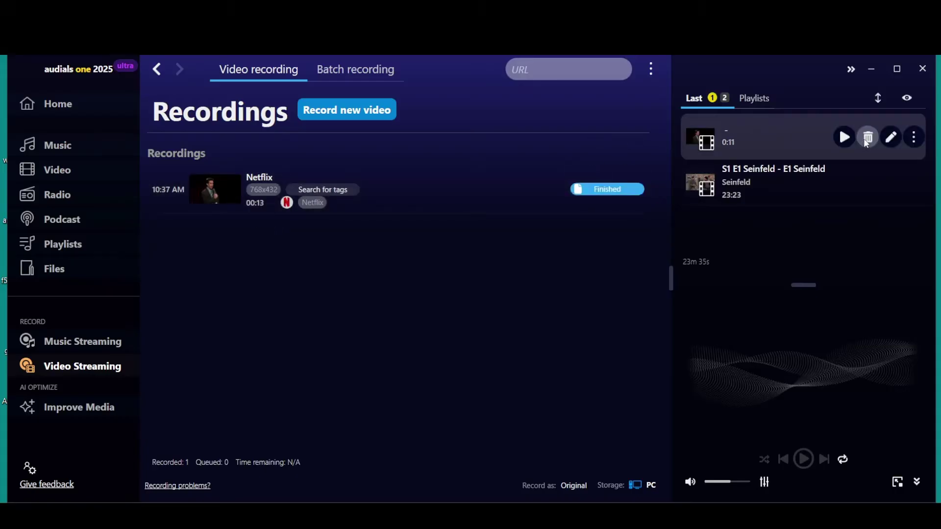
{"action": "left_click", "coordinate": [867, 139]}
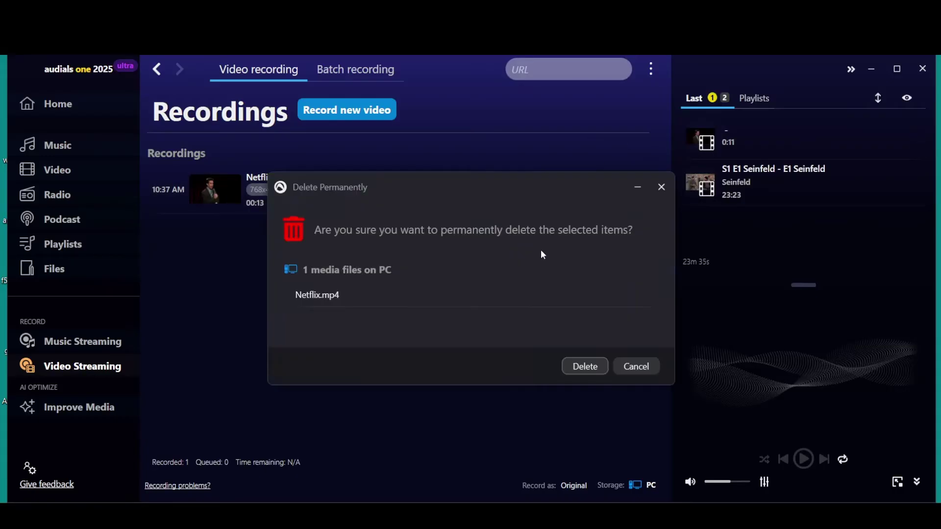
{"action": "left_click", "coordinate": [578, 371]}
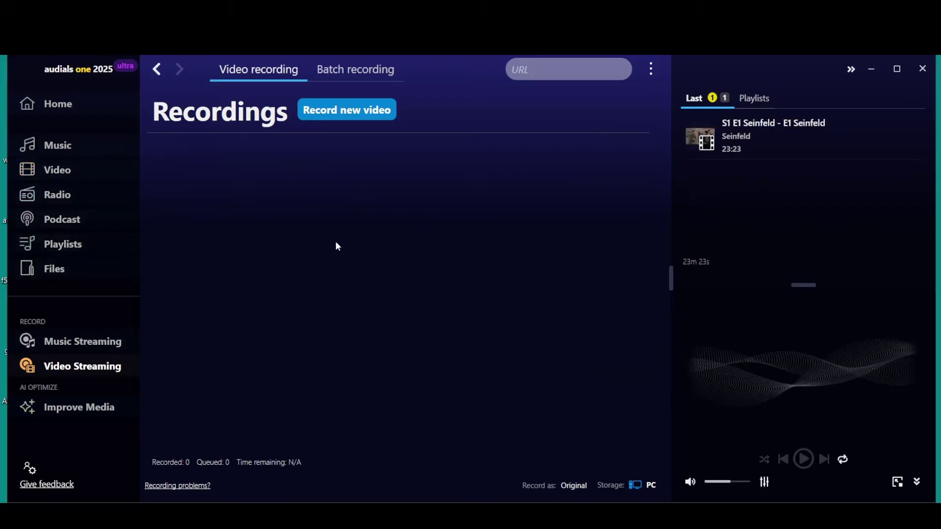
- Start adding a video to the batch recording queue by opening Seinfeld on Netflix and playing episode 1
{"action": "left_click", "coordinate": [355, 73]}
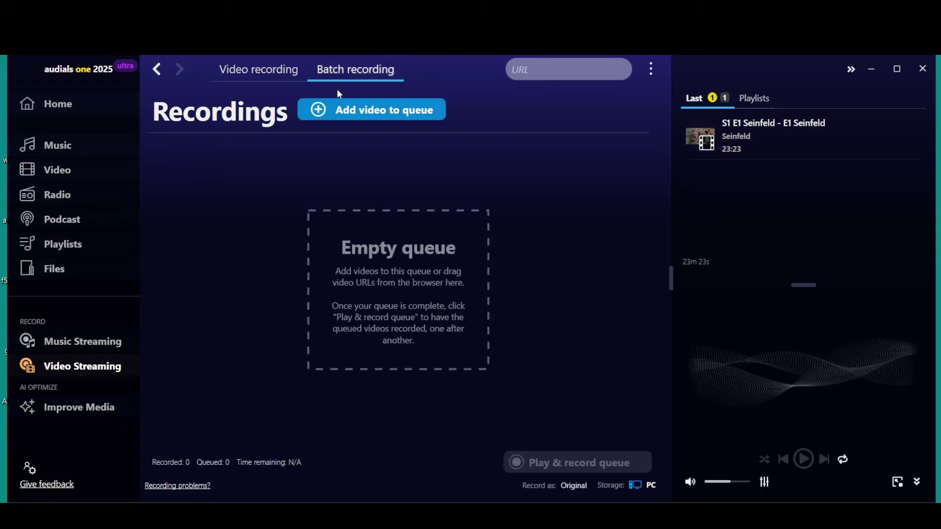
{"action": "left_click", "coordinate": [377, 118]}
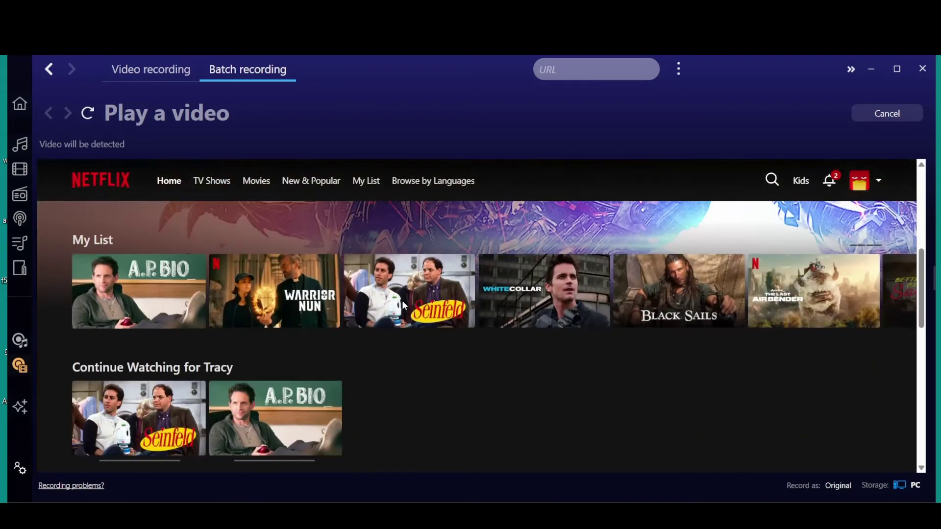
{"action": "left_click", "coordinate": [471, 322]}
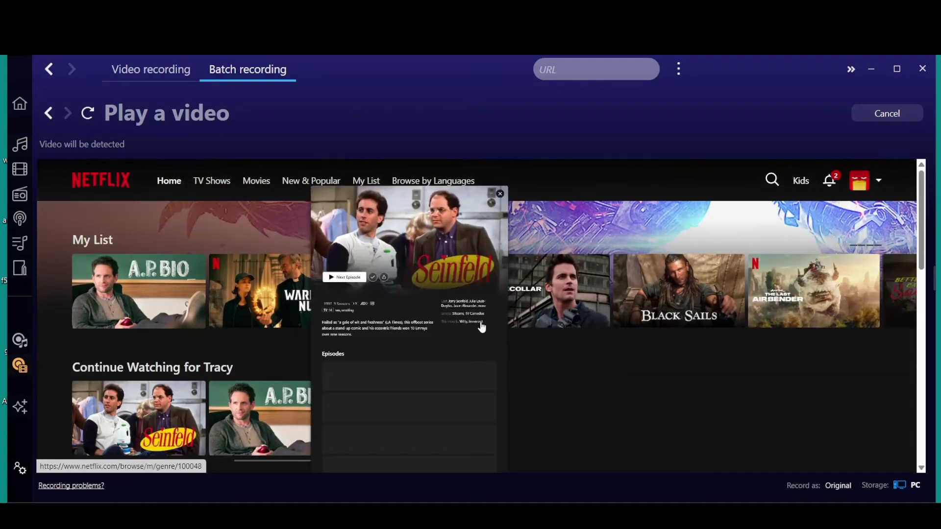
{"action": "scroll", "coordinate": [455, 334], "scroll_direction": "down", "scroll_amount": 5}
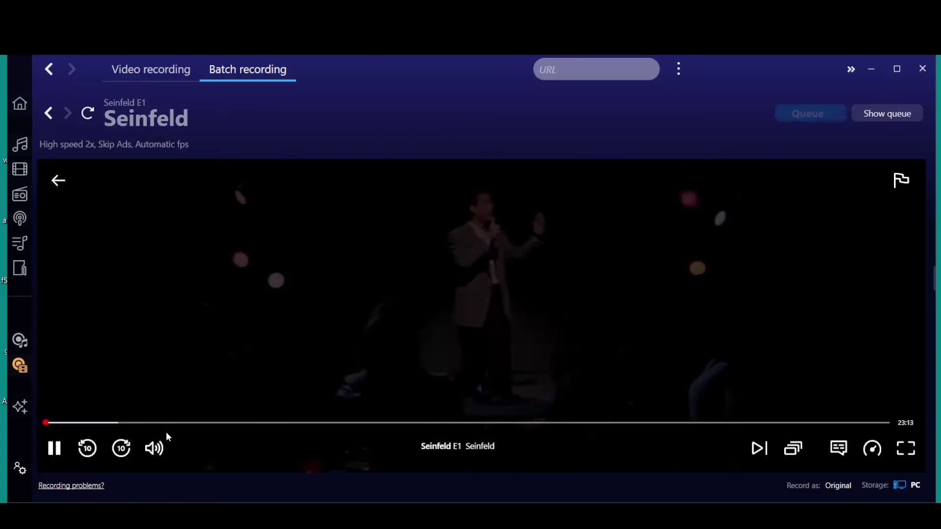
- Pause the episode, add all five Seinfeld Season 1 episodes to the batch queue, and show the queue
{"action": "left_click", "coordinate": [55, 448]}
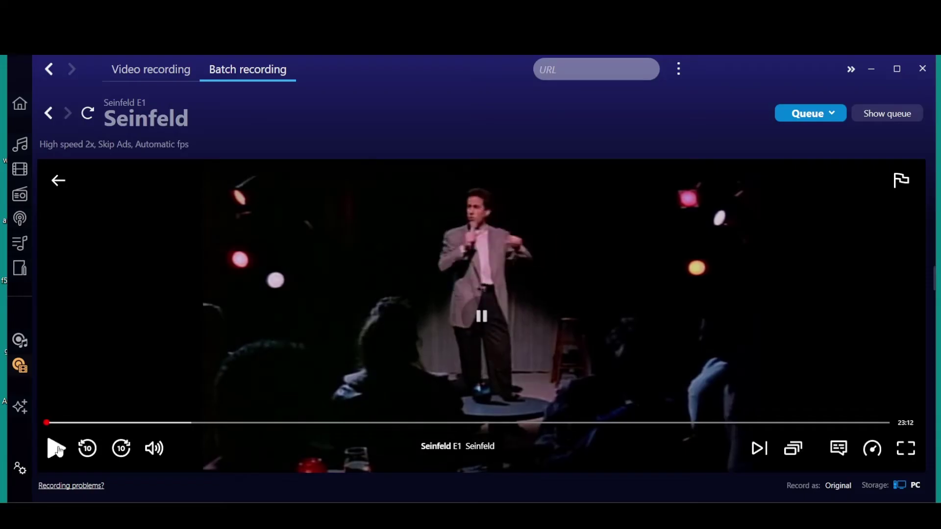
{"action": "left_click", "coordinate": [807, 117]}
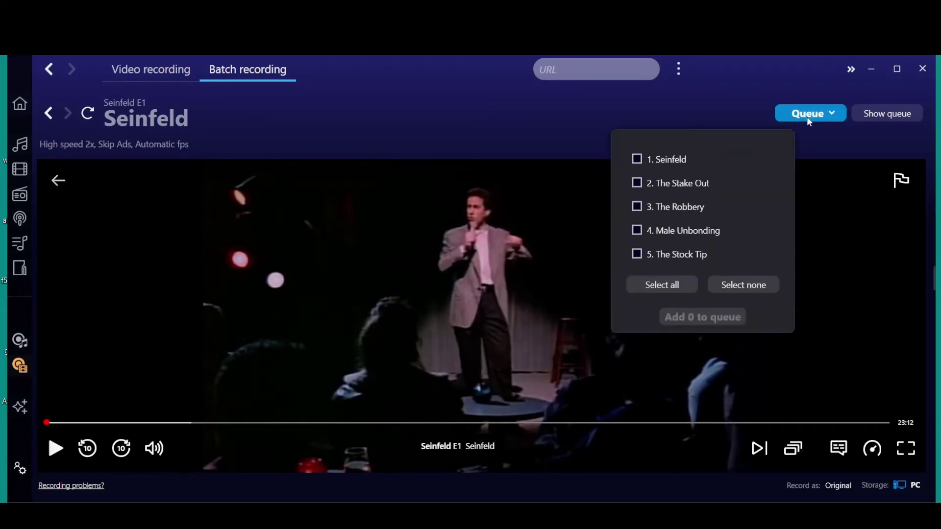
{"action": "left_click", "coordinate": [661, 288]}
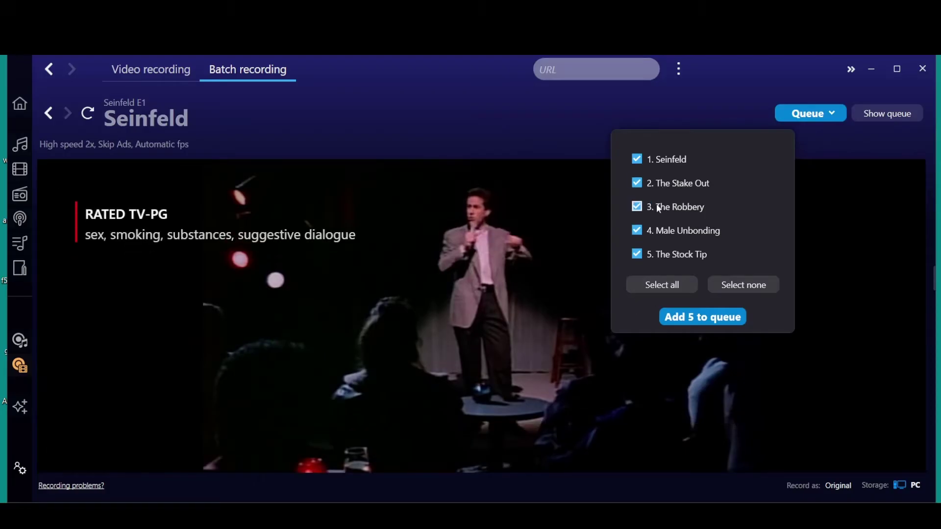
{"action": "left_click", "coordinate": [685, 314]}
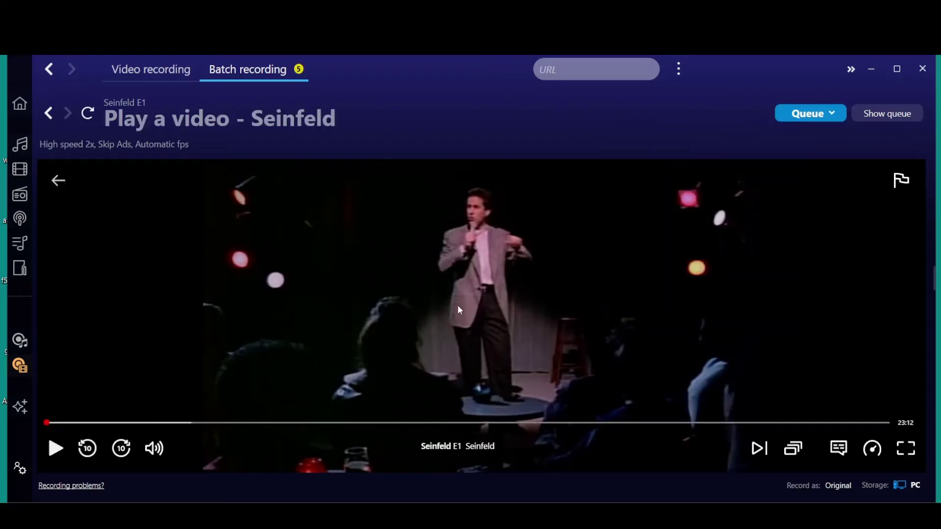
{"action": "left_click", "coordinate": [873, 111]}
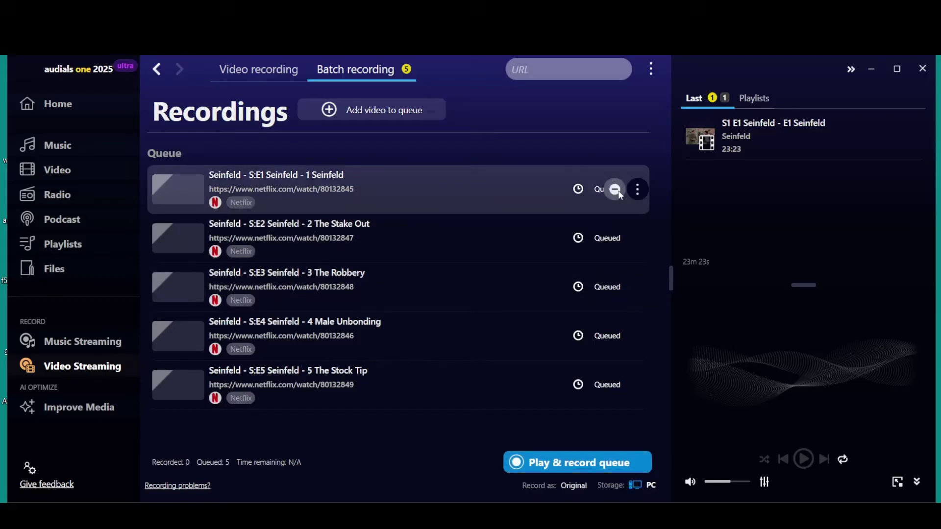
- Remove all five Seinfeld episodes from the batch recording queue
{"action": "left_click", "coordinate": [617, 189]}
{"action": "left_click", "coordinate": [617, 190]}
{"action": "left_click", "coordinate": [616, 189]}
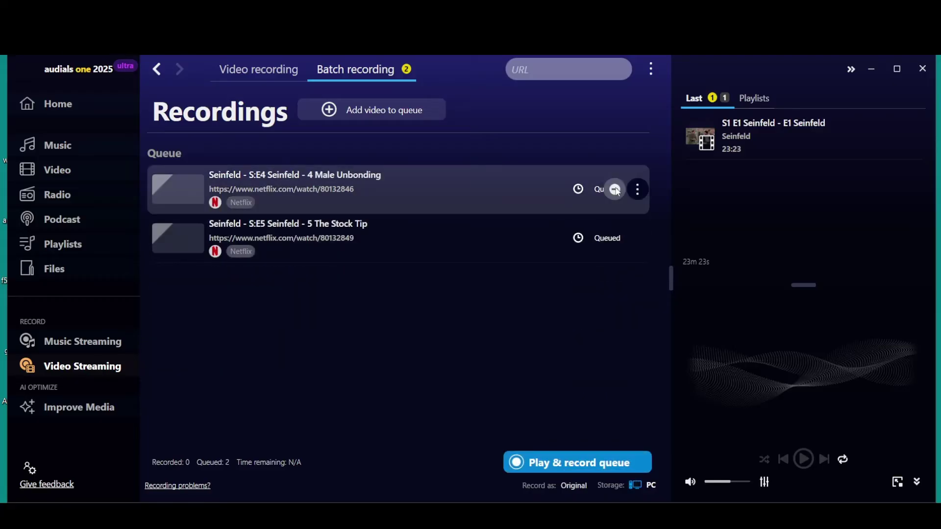
{"action": "left_click", "coordinate": [615, 189]}
{"action": "left_click", "coordinate": [615, 189]}
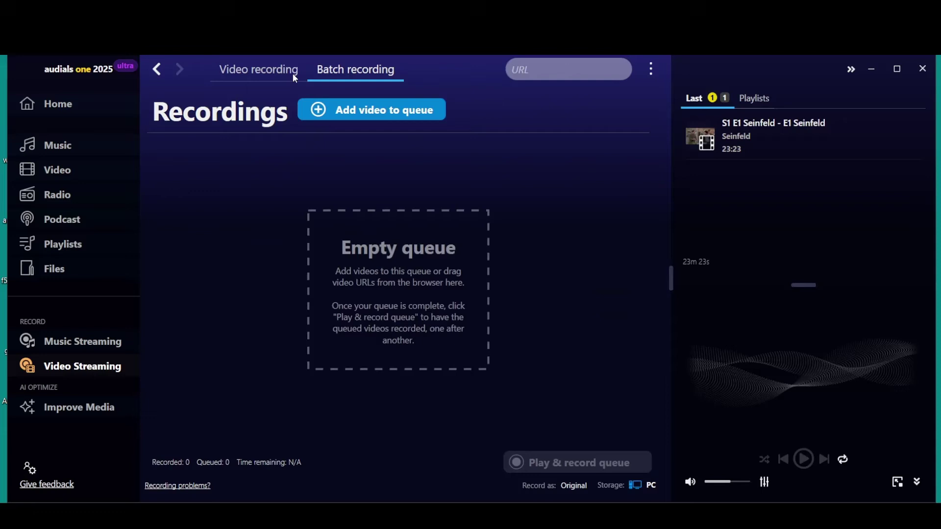
- Compare the streaming sources offered for single video recording with those offered for adding videos to the batch queue
{"action": "left_click", "coordinate": [245, 76]}
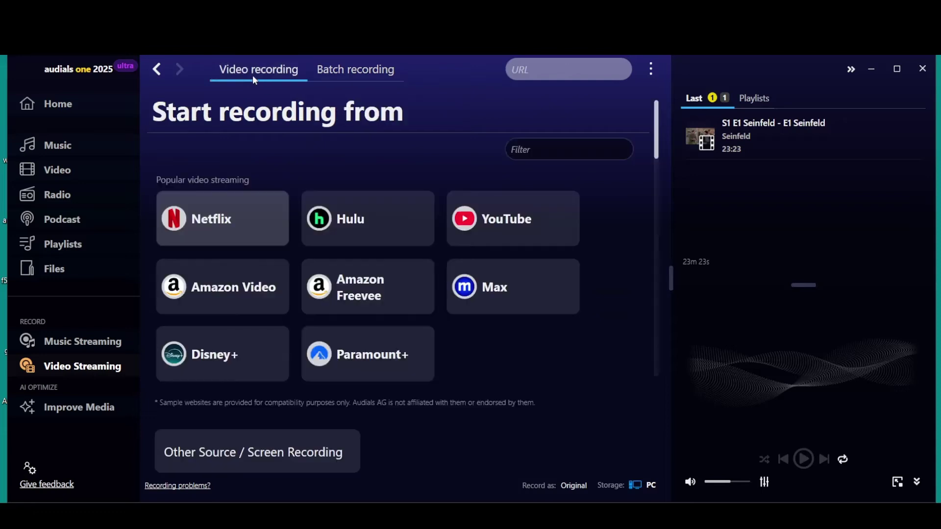
{"action": "left_click", "coordinate": [356, 71]}
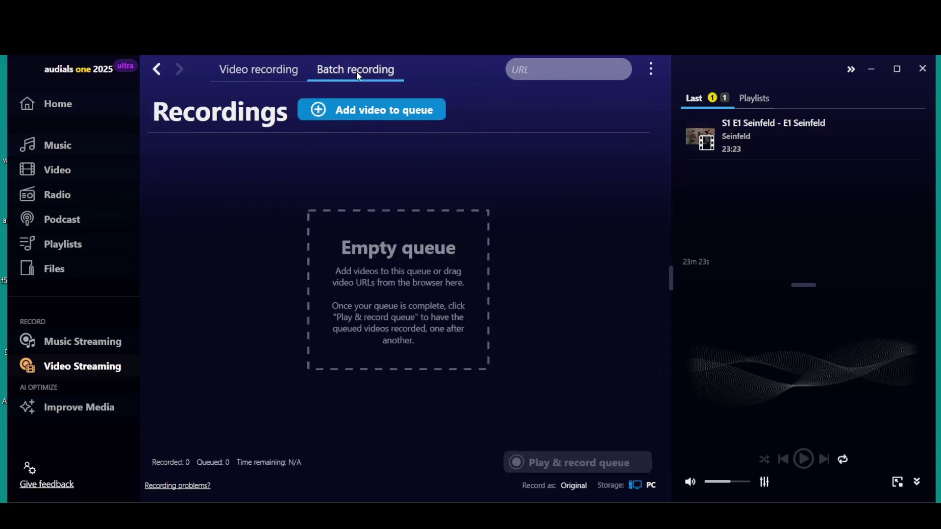
{"action": "left_click", "coordinate": [346, 116]}
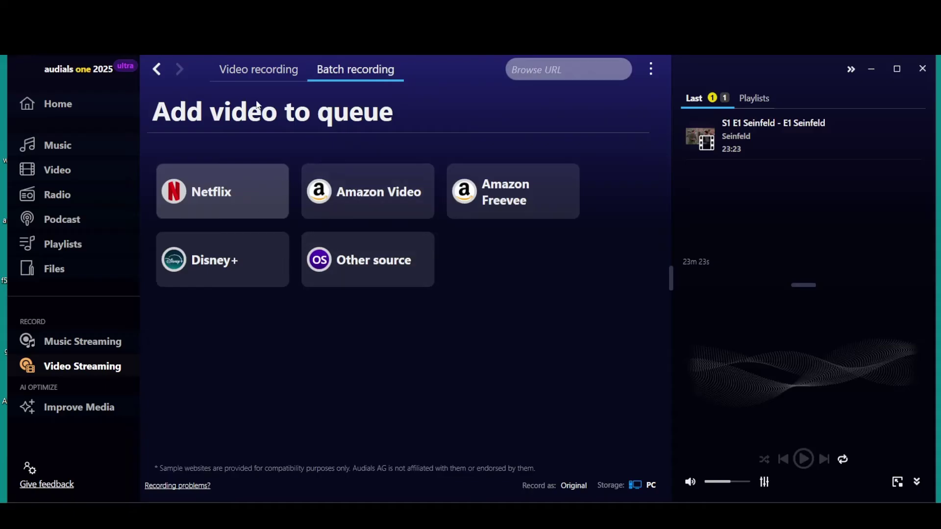
{"action": "left_click", "coordinate": [258, 71]}
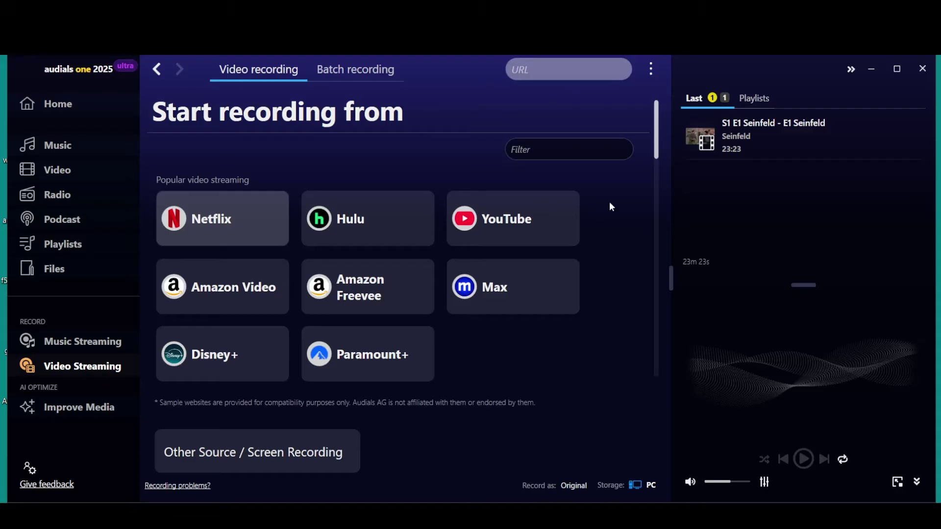
- Open the recorded Seinfeld episode 1 for editing and review its tags, video editing tools and subtitle options
{"action": "mouse_move", "coordinate": [740, 133]}
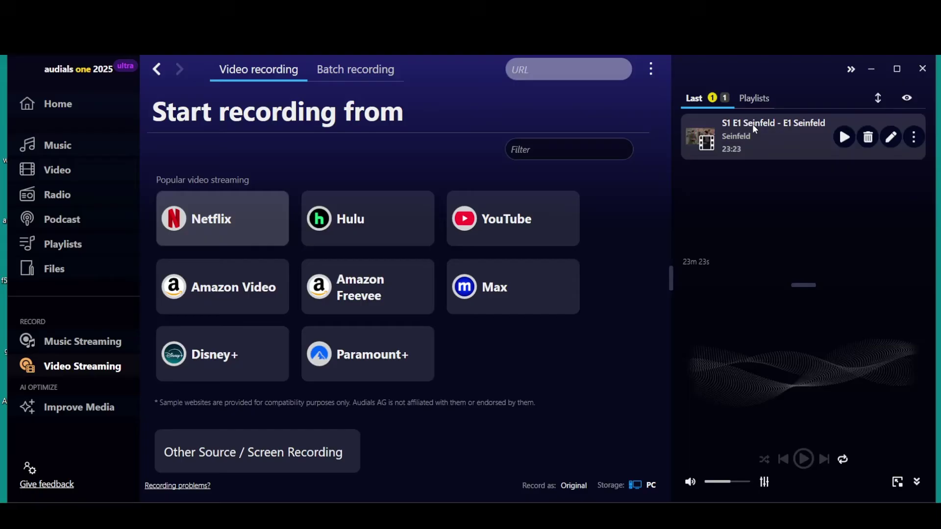
{"action": "left_click", "coordinate": [914, 139]}
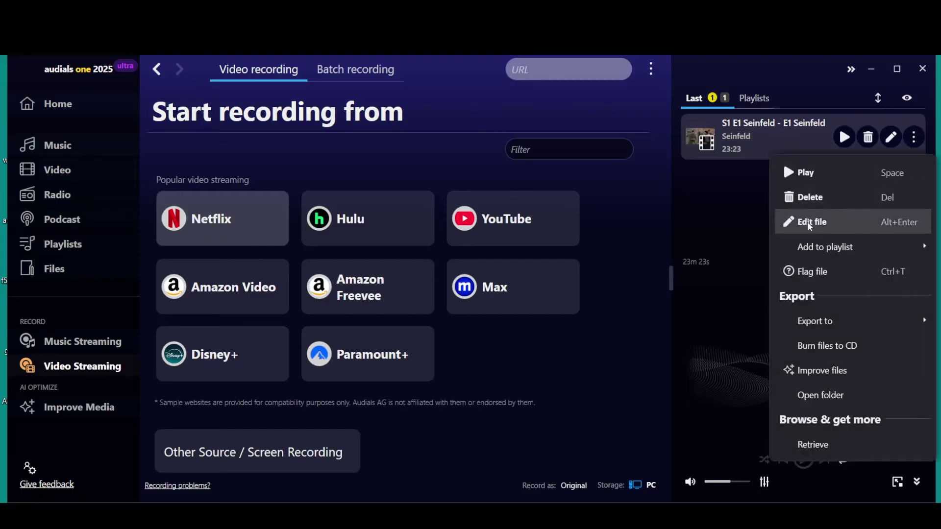
{"action": "left_click", "coordinate": [807, 221]}
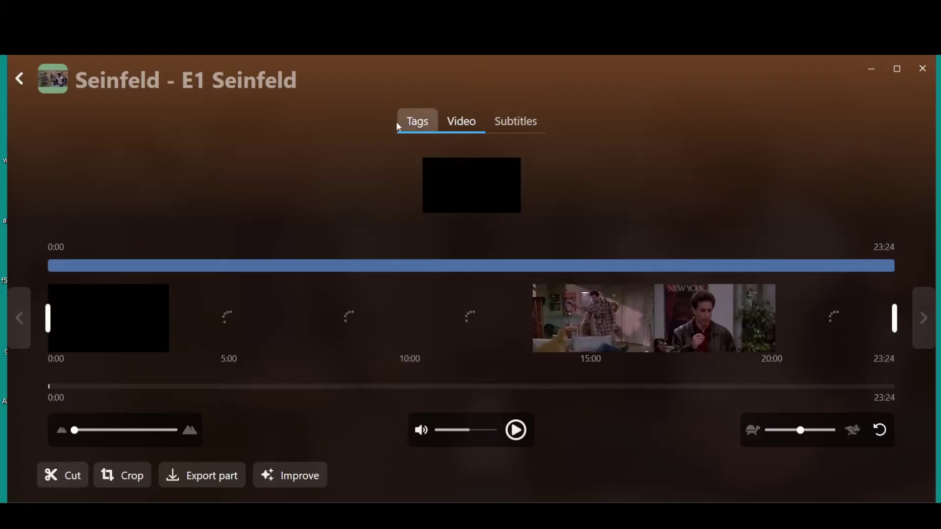
{"action": "left_click", "coordinate": [397, 124]}
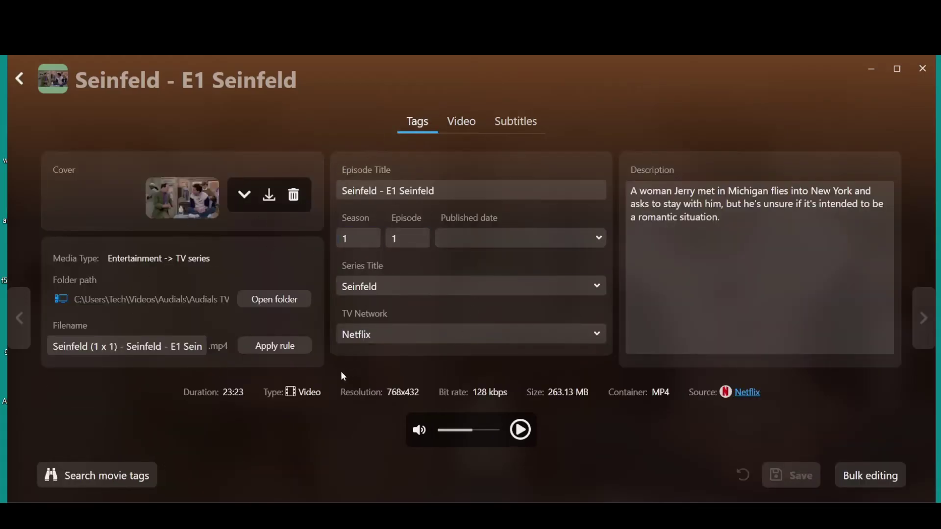
{"action": "left_click", "coordinate": [468, 129]}
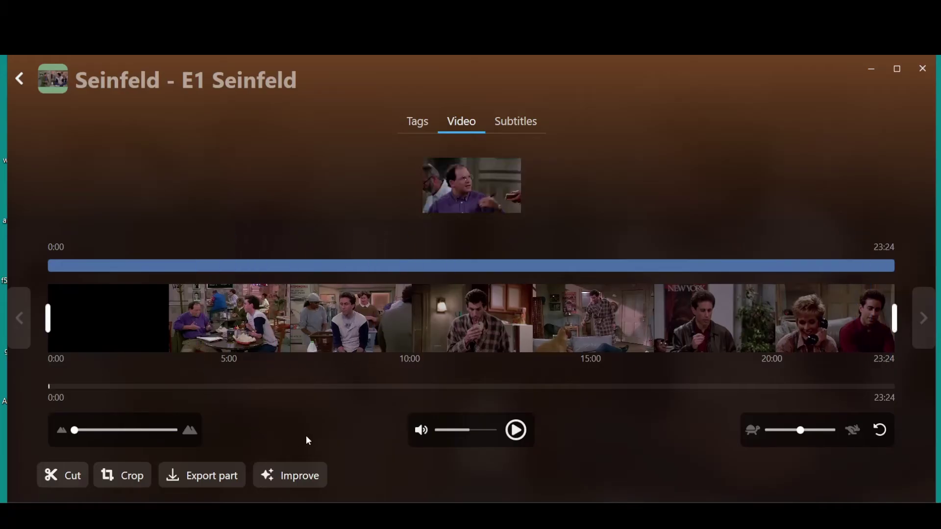
{"action": "left_click", "coordinate": [510, 123]}
{"action": "left_click", "coordinate": [19, 78]}
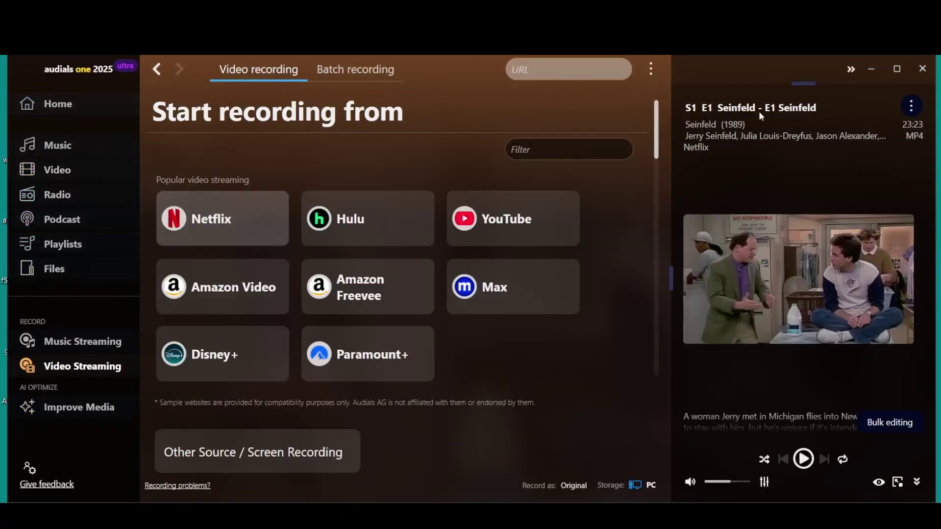
- Reopen the Seinfeld recording's editor to check the subtitle import and video cutting options, and return to the recording page
{"action": "left_click", "coordinate": [911, 106]}
{"action": "left_click", "coordinate": [816, 169]}
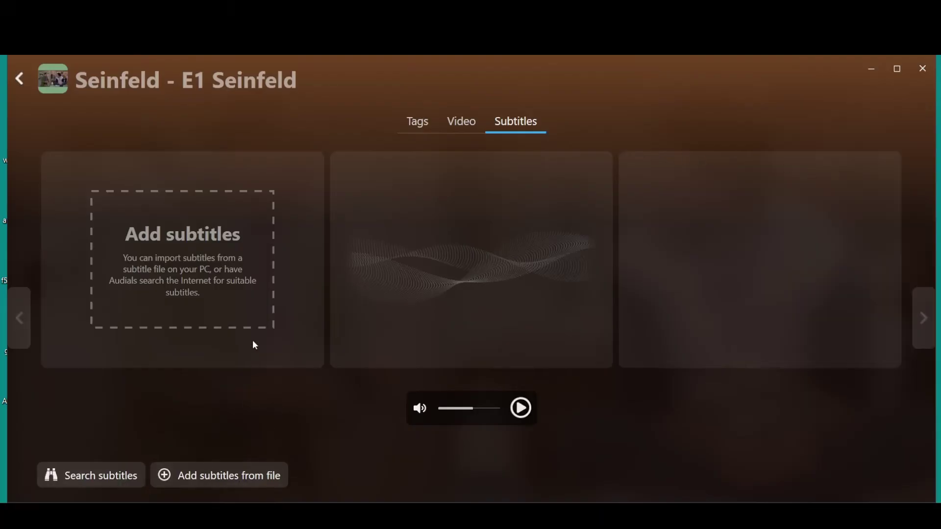
{"action": "left_click", "coordinate": [476, 125]}
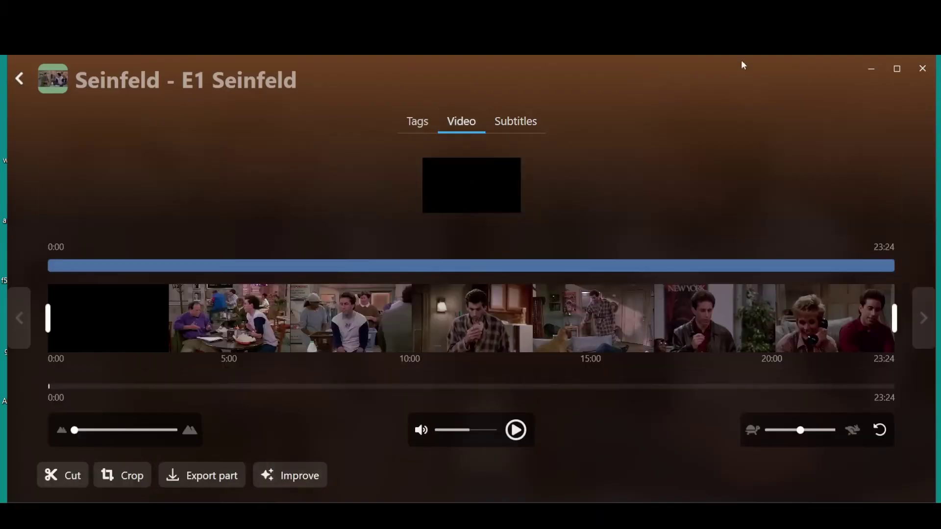
{"action": "left_click", "coordinate": [19, 79]}
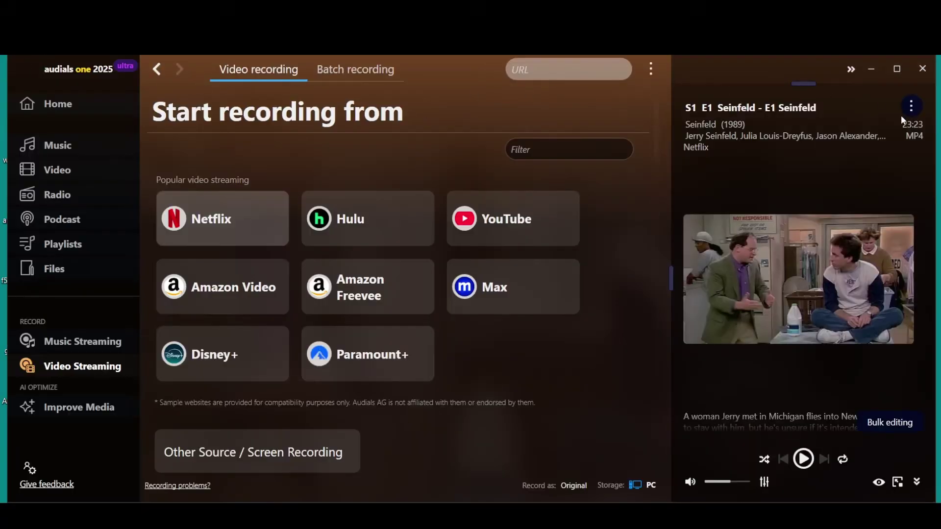
- Examine the improvement choices for the Seinfeld recording and the file formats available for Convert, and leave without converting
{"action": "left_click", "coordinate": [912, 106]}
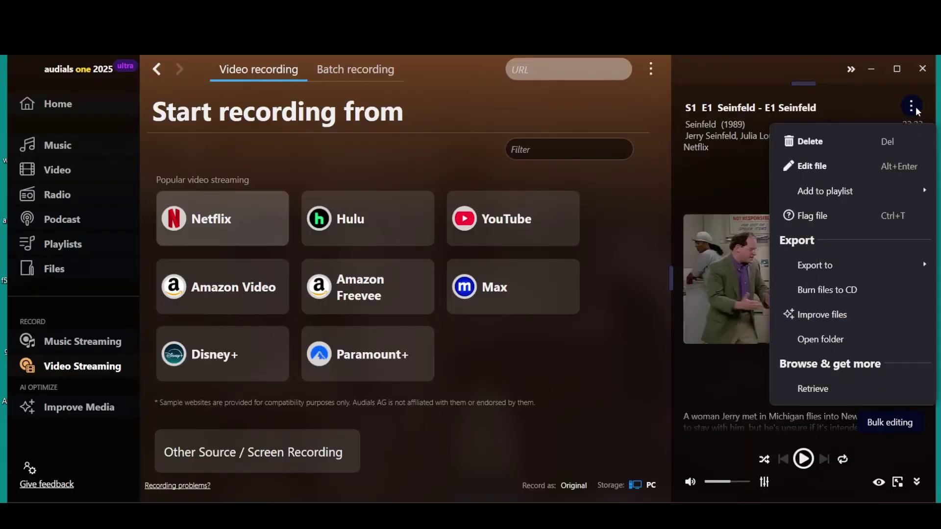
{"action": "left_click", "coordinate": [814, 315]}
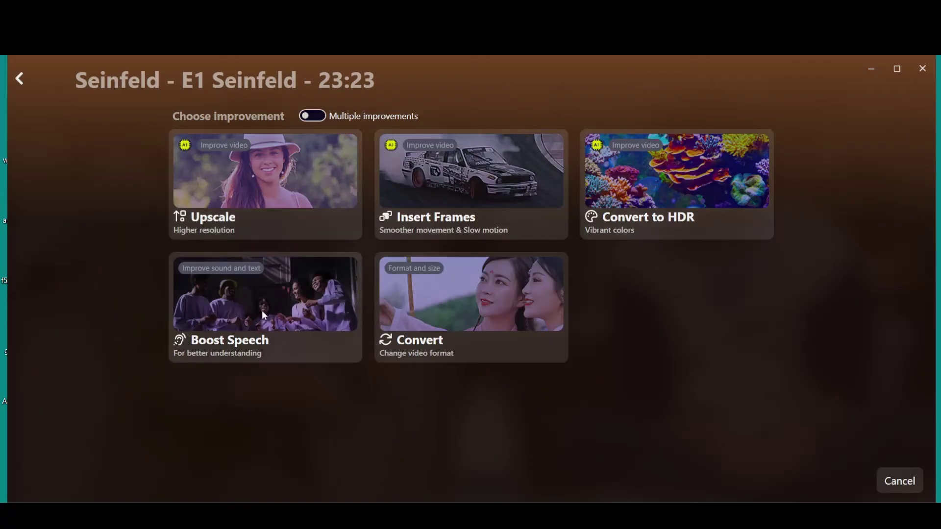
{"action": "left_click", "coordinate": [463, 324]}
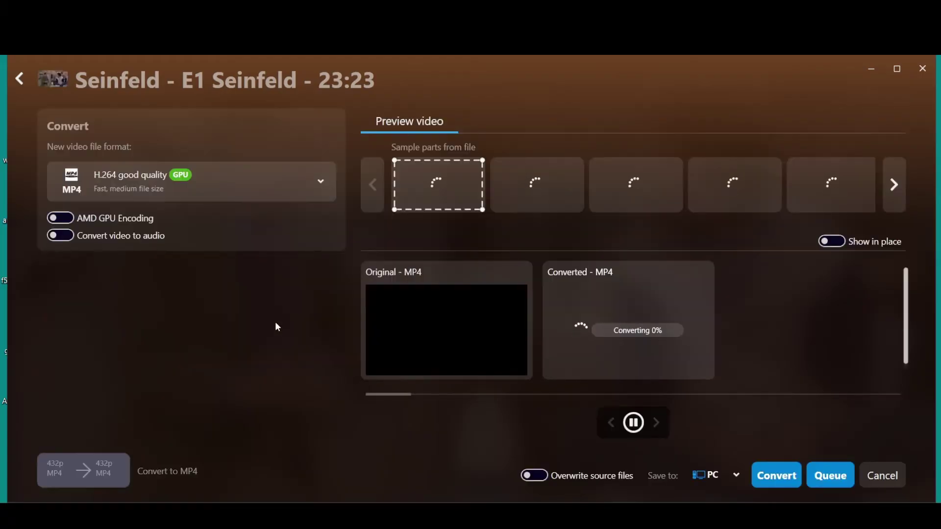
{"action": "left_click", "coordinate": [279, 190]}
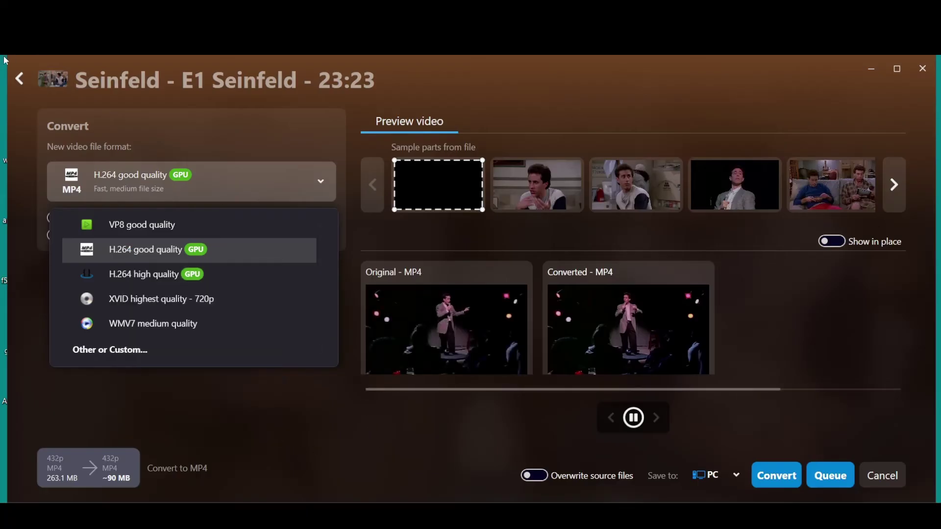
{"action": "left_click", "coordinate": [364, 412]}
{"action": "left_click", "coordinate": [20, 79]}
{"action": "left_click", "coordinate": [20, 79]}
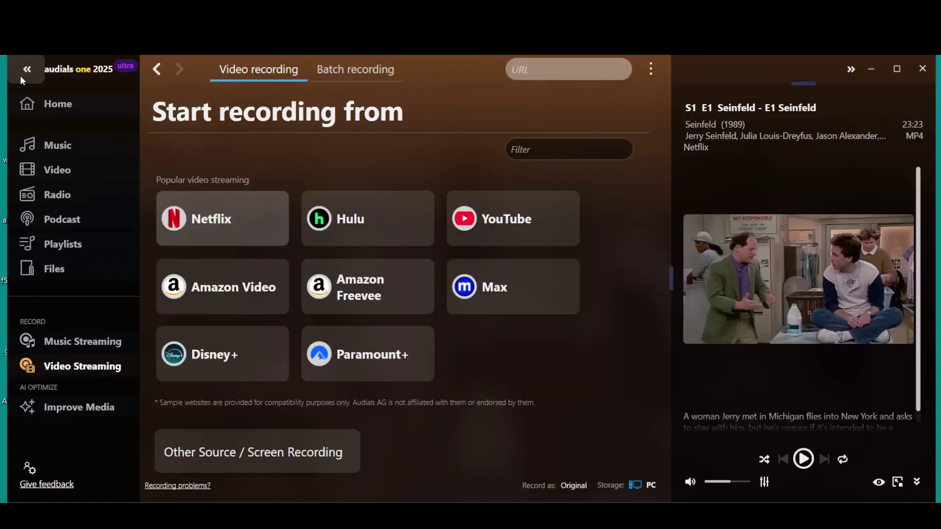
- Review the Video Streaming Recording settings in the program options and close them
{"action": "left_click", "coordinate": [31, 469]}
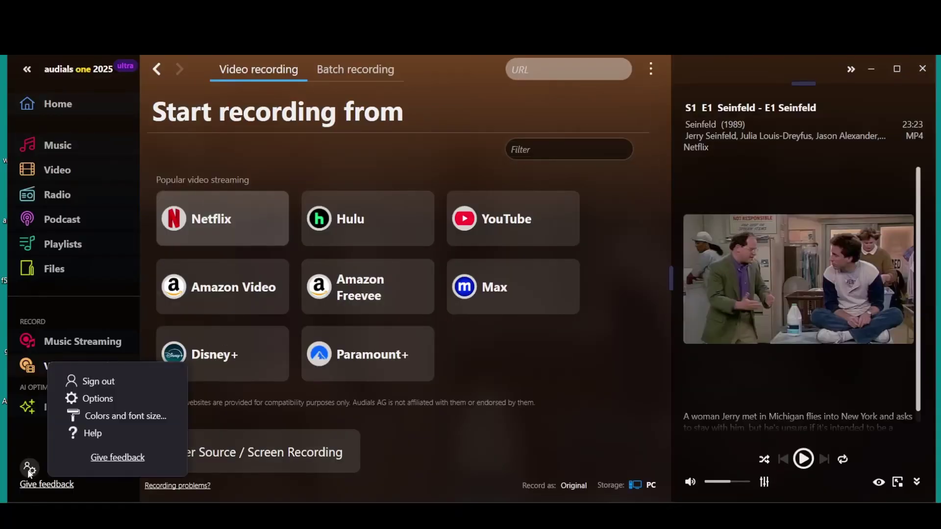
{"action": "left_click", "coordinate": [107, 402]}
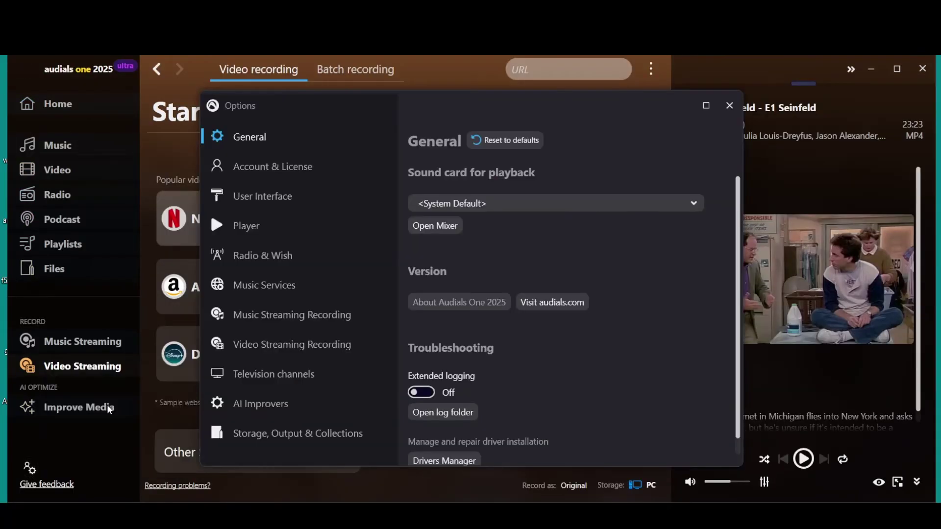
{"action": "left_click", "coordinate": [260, 346]}
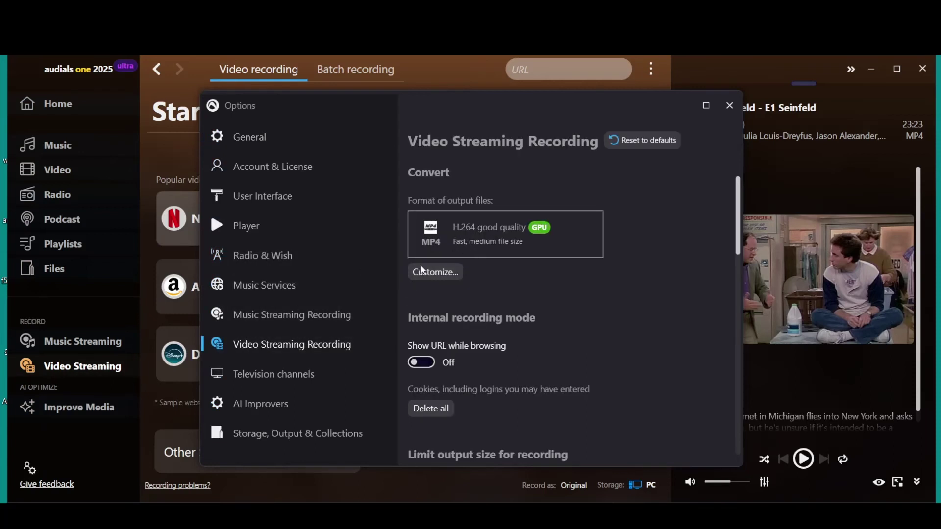
{"action": "left_click", "coordinate": [730, 105]}
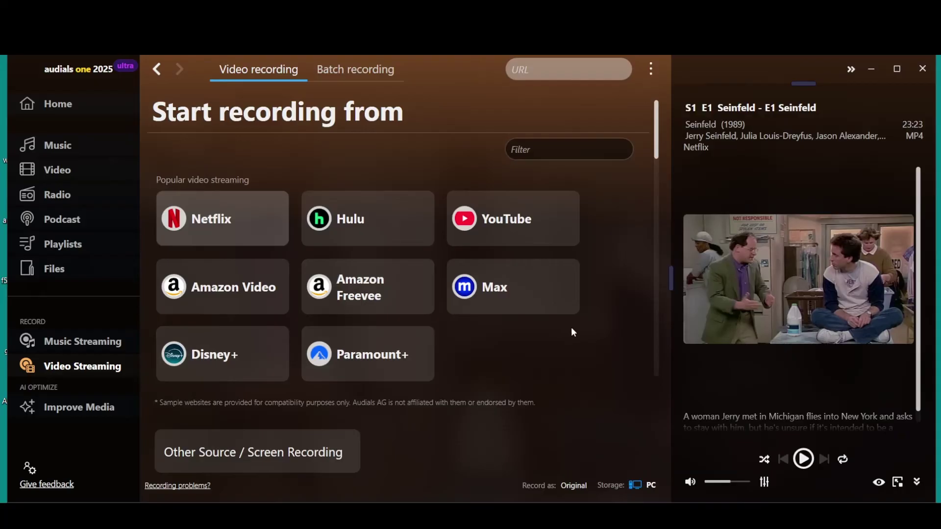
- View the music streaming sources and inspect the recording options of the Classic American Top 40 radio station
{"action": "left_click", "coordinate": [82, 341]}
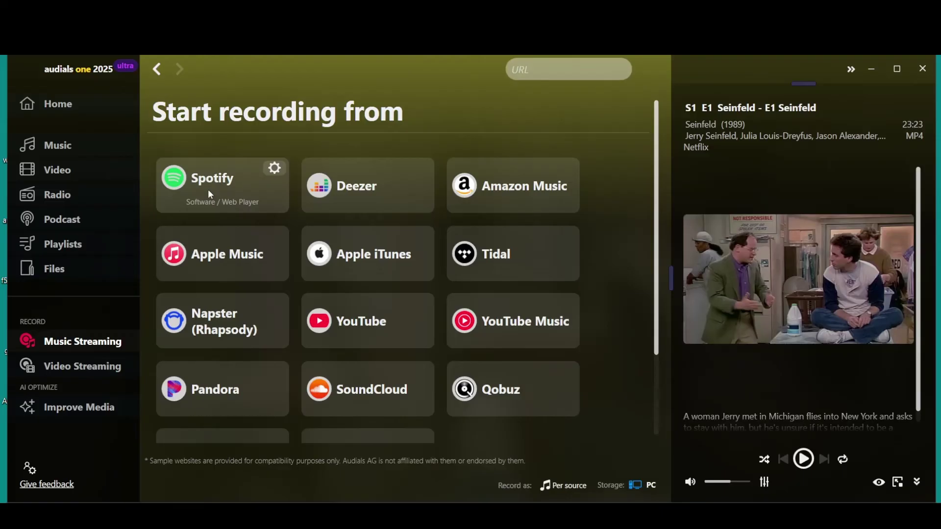
{"action": "left_click", "coordinate": [47, 198]}
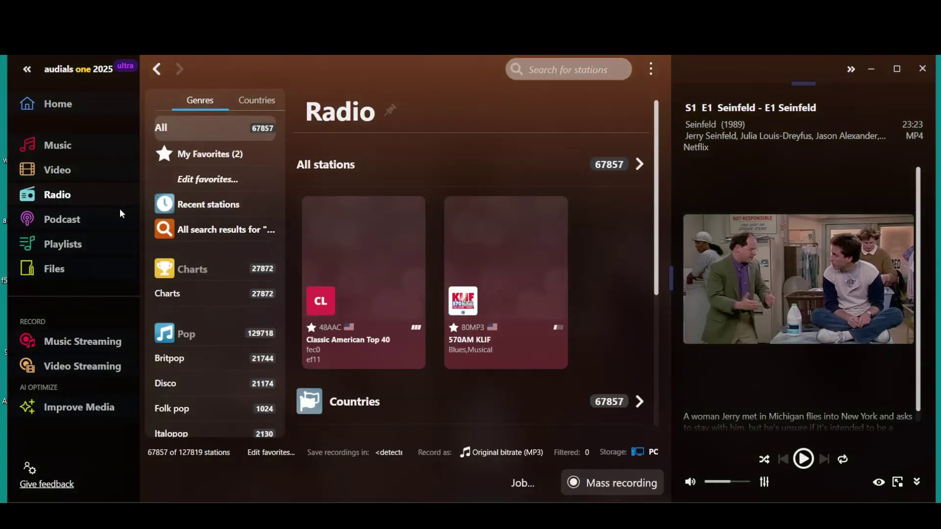
{"action": "mouse_move", "coordinate": [365, 246]}
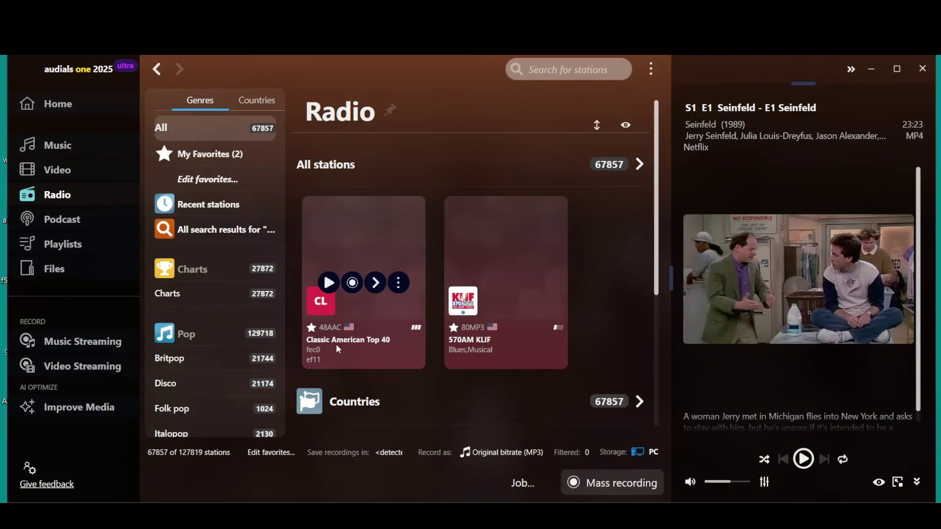
{"action": "left_click", "coordinate": [400, 284]}
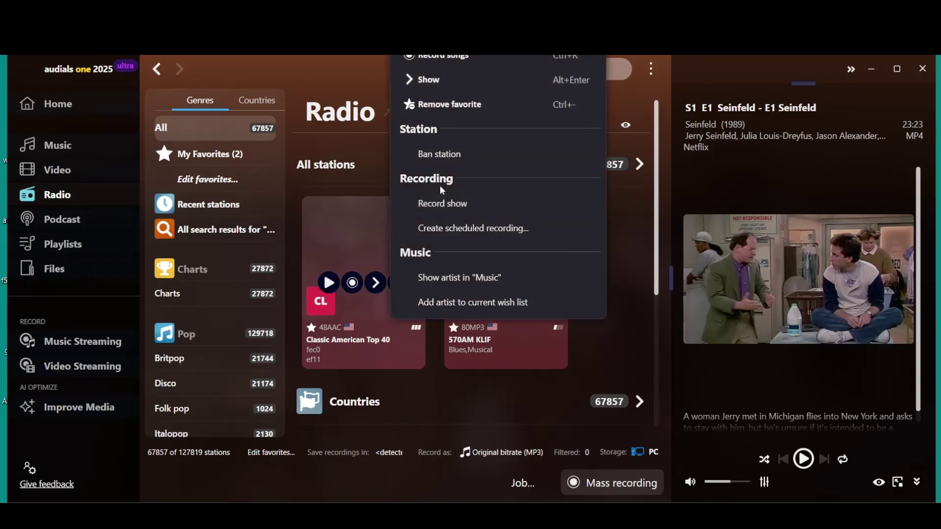
{"action": "left_click", "coordinate": [326, 67]}
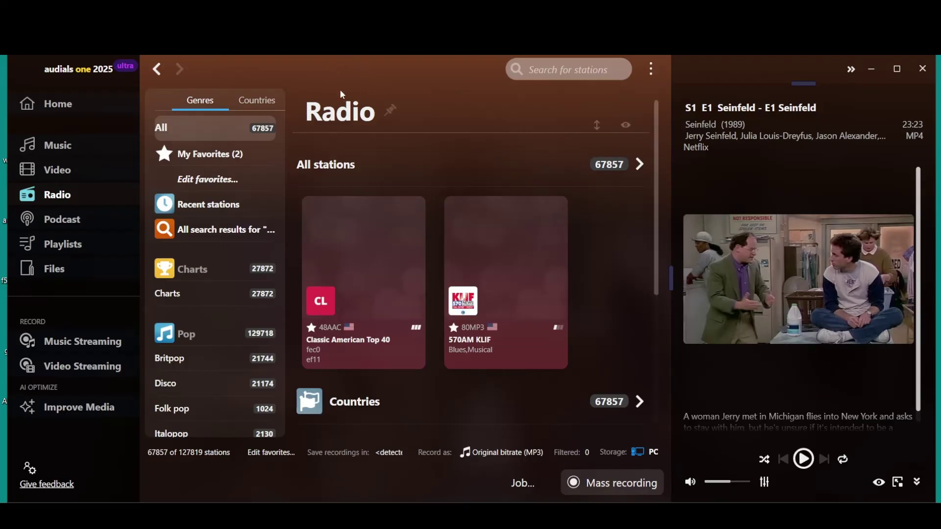
- Look through the music library, the video library and the full list of music streaming sources
{"action": "left_click", "coordinate": [54, 147]}
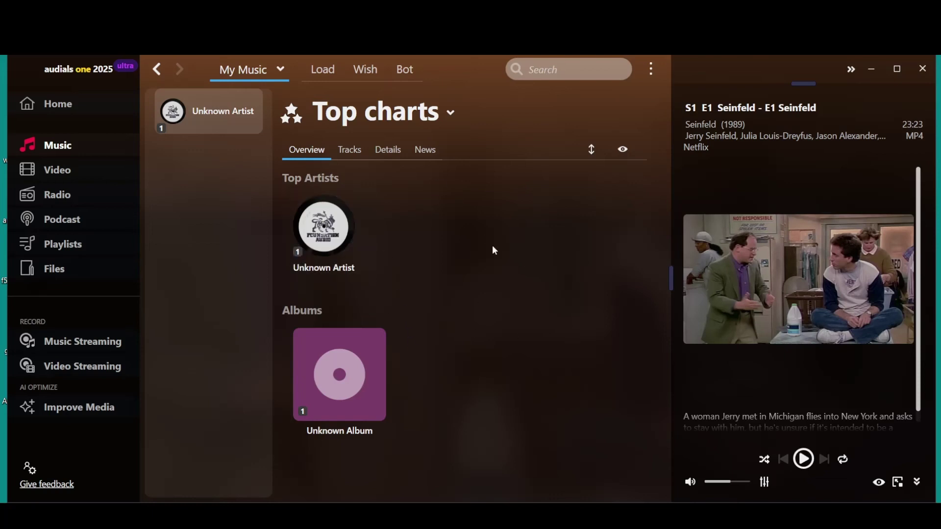
{"action": "left_click", "coordinate": [63, 170]}
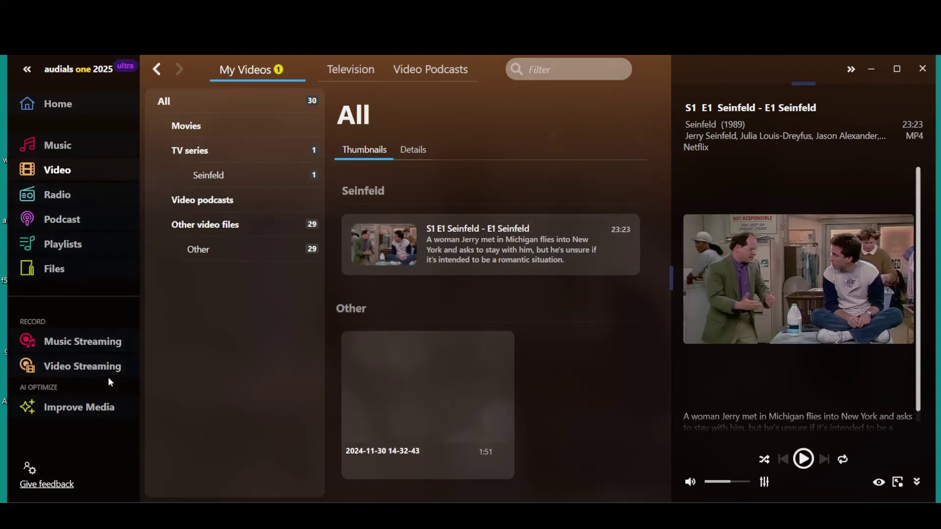
{"action": "left_click", "coordinate": [86, 346]}
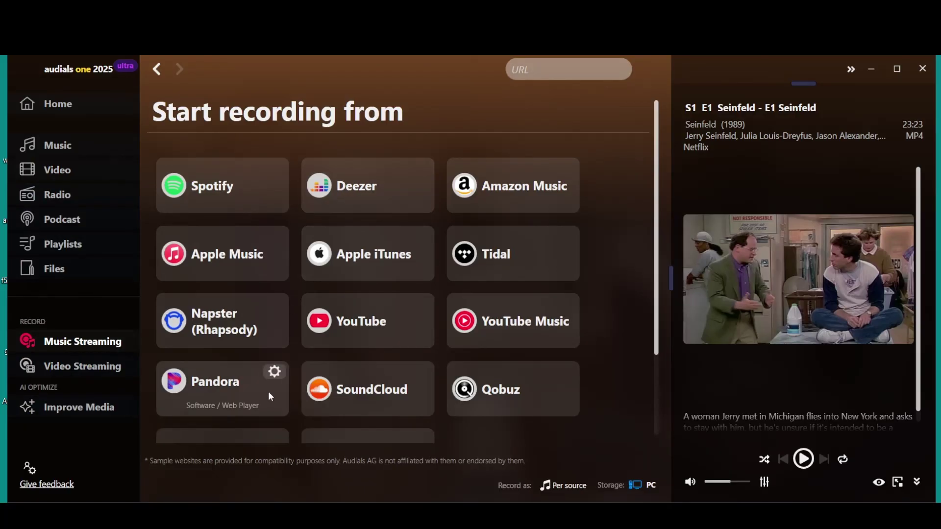
{"action": "scroll", "coordinate": [333, 334], "scroll_direction": "down", "scroll_amount": 3}
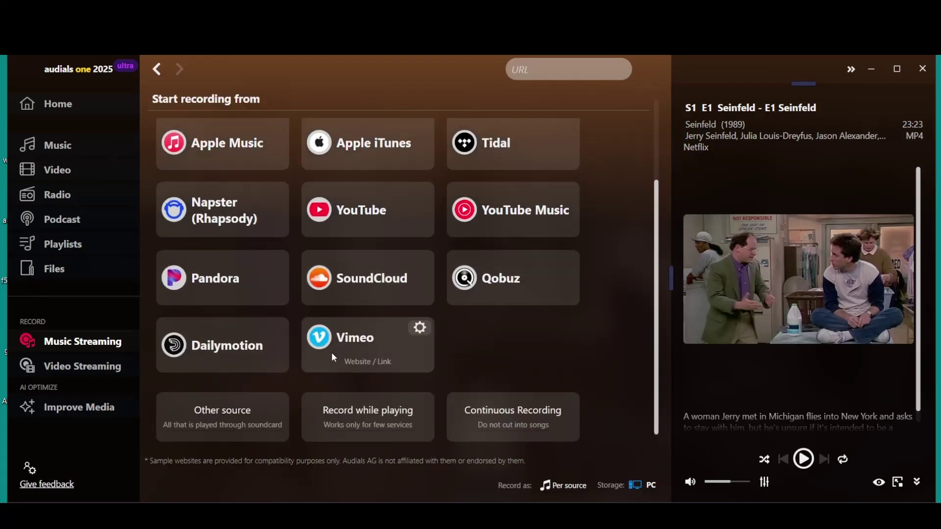
{"action": "scroll", "coordinate": [332, 353], "scroll_direction": "up", "scroll_amount": 3}
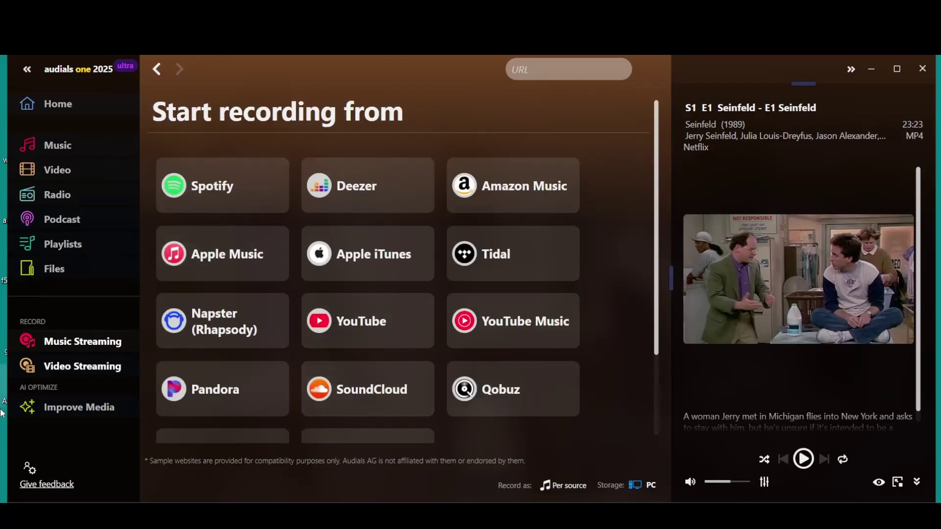